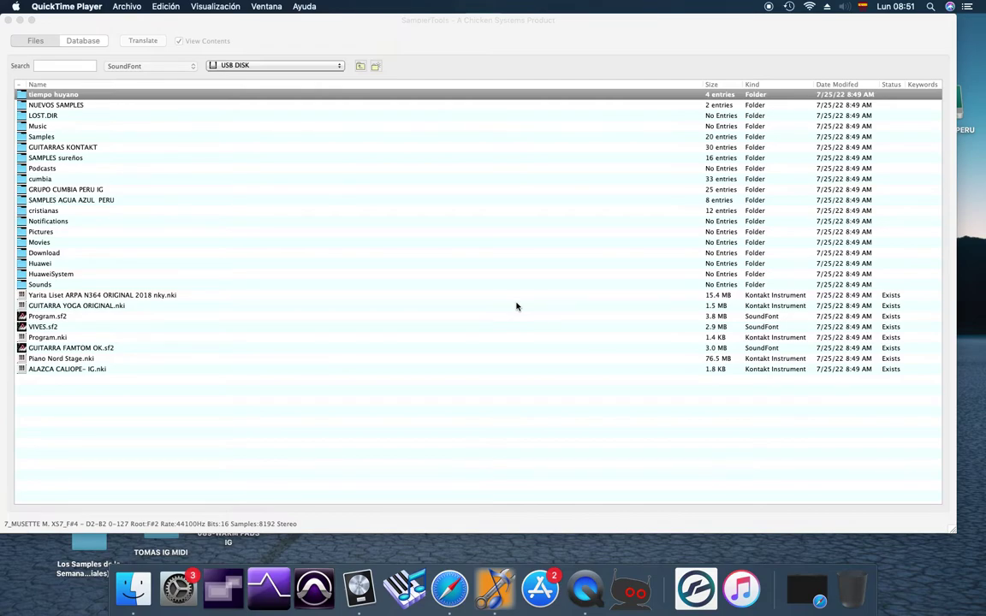
pyautogui.click(72, 31)
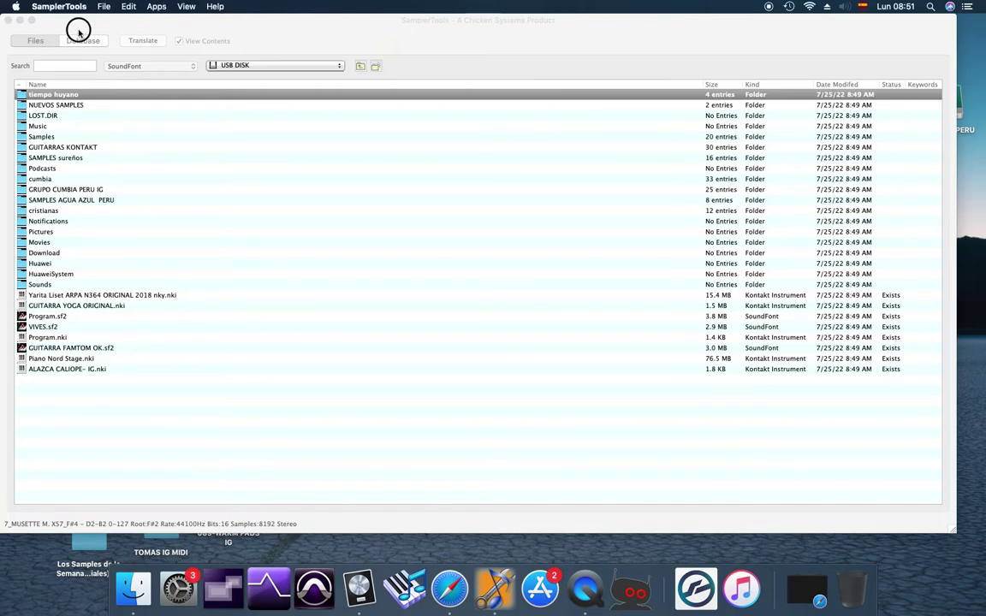
pyautogui.click(159, 40)
pyautogui.click(256, 156)
pyautogui.click(129, 67)
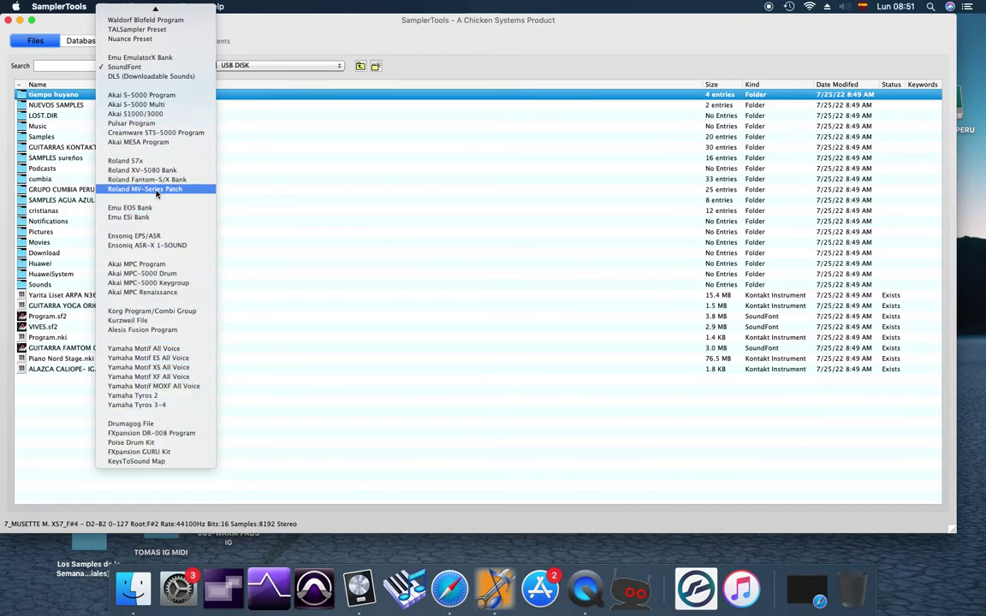
pyautogui.click(71, 447)
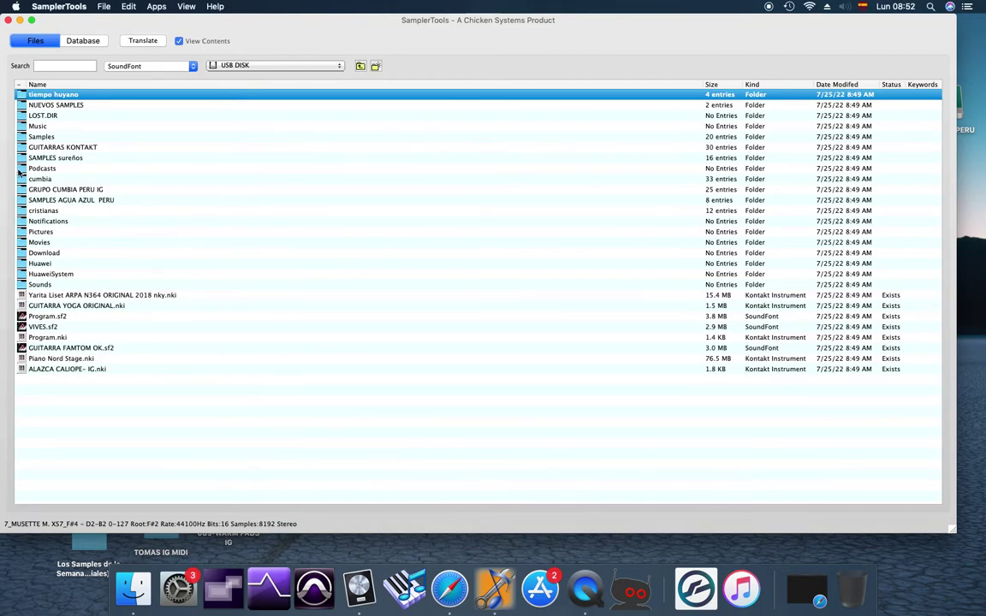
pyautogui.click(68, 7)
pyautogui.click(195, 253)
# Open the SAMPLES AGUA AZUL PERU folder on the USB disk and select the instrument BELLS TU TRAICION.nki
pyautogui.click(61, 201)
pyautogui.doubleClick(61, 201)
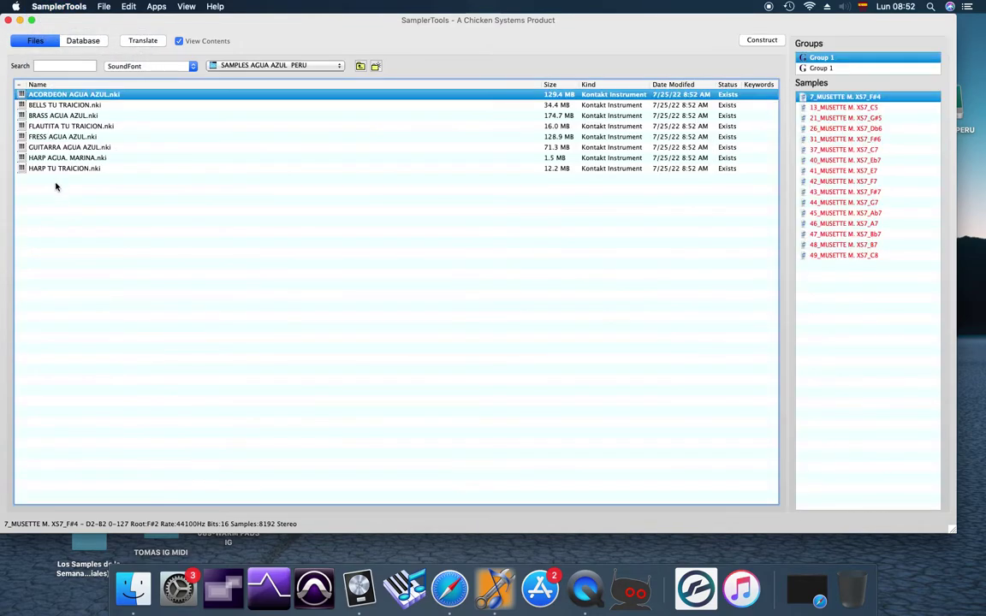
pyautogui.click(71, 105)
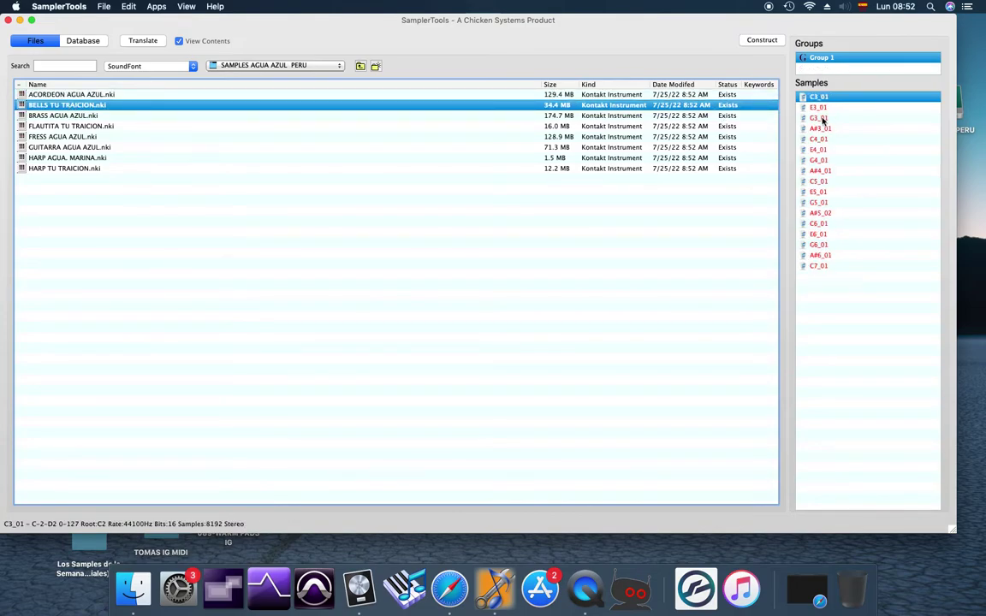
# View BELLS TU TRAICION.nki in the construction view, close that view and enlarge the program window
pyautogui.click(762, 40)
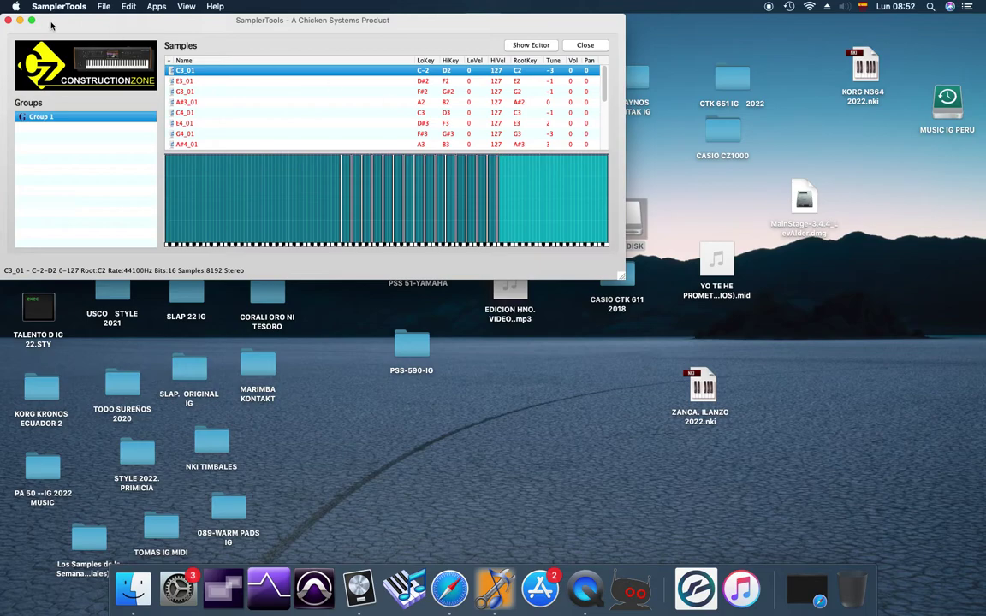
pyautogui.click(570, 46)
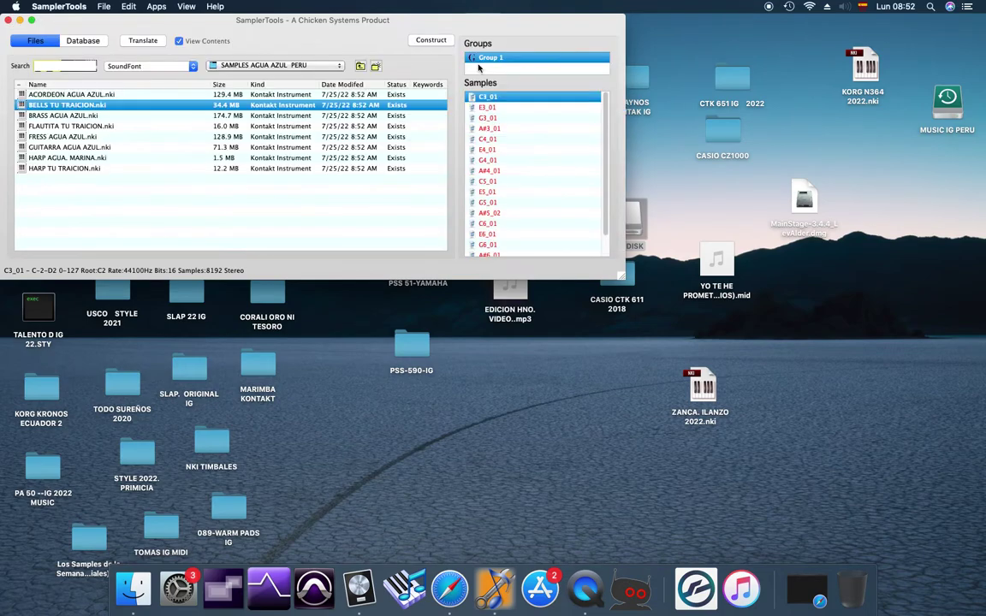
pyautogui.click(32, 20)
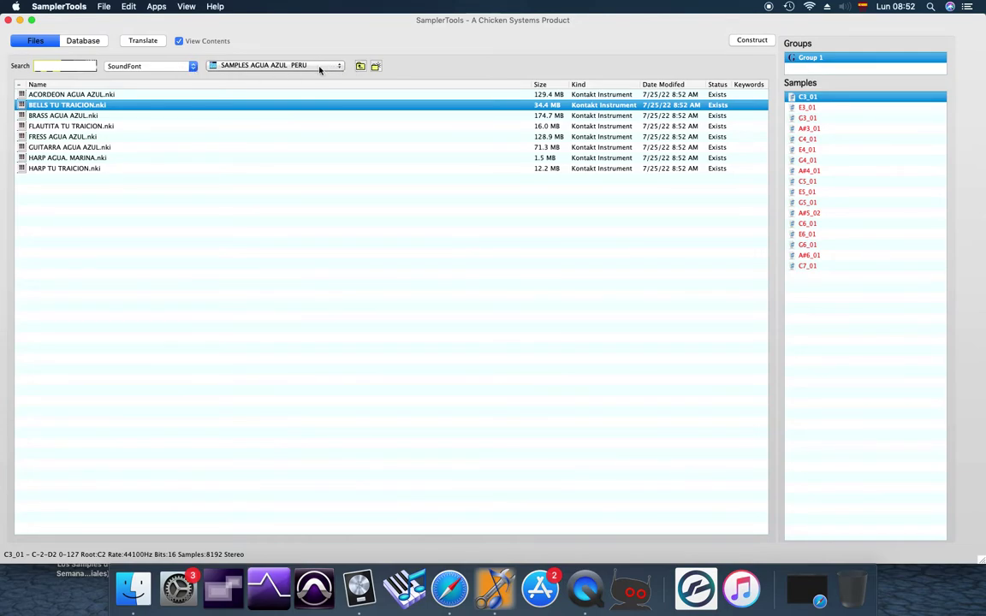
# Create a folder named COMVERTTIR SF2 on USB DISK and set it as the program folder for the SoundFont translation
pyautogui.click(151, 42)
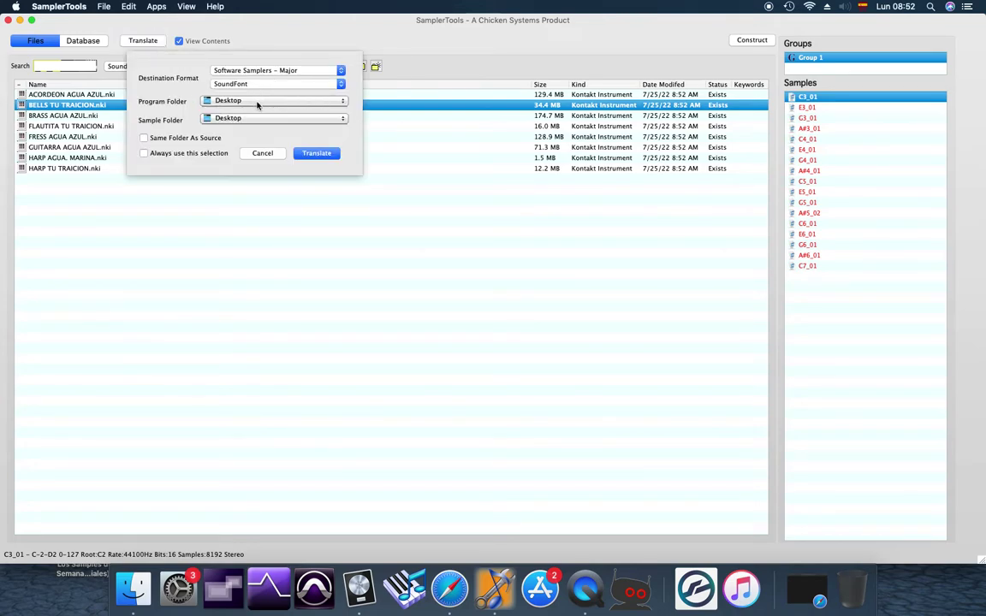
pyautogui.click(257, 103)
pyautogui.click(272, 155)
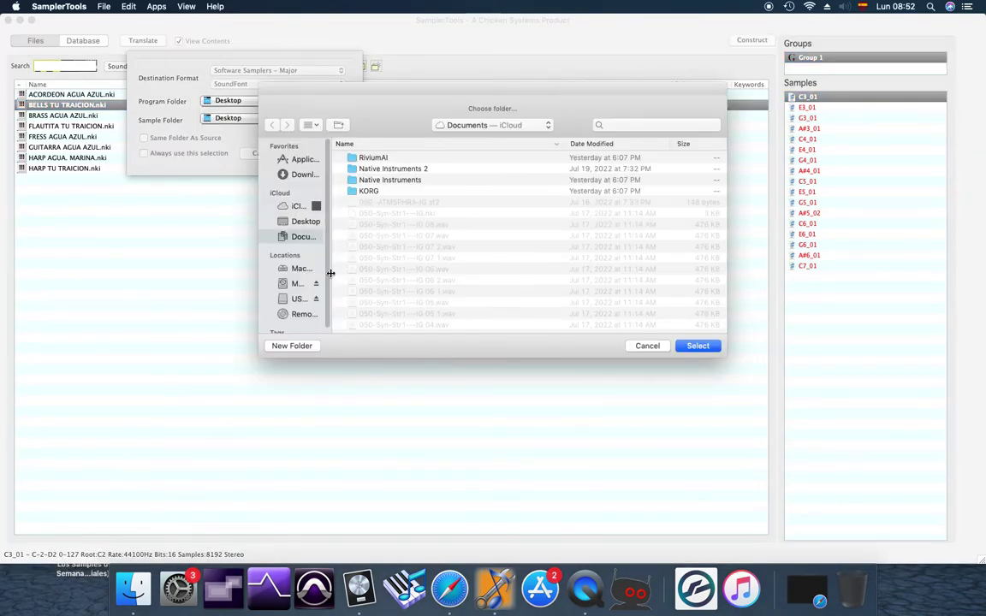
pyautogui.click(298, 299)
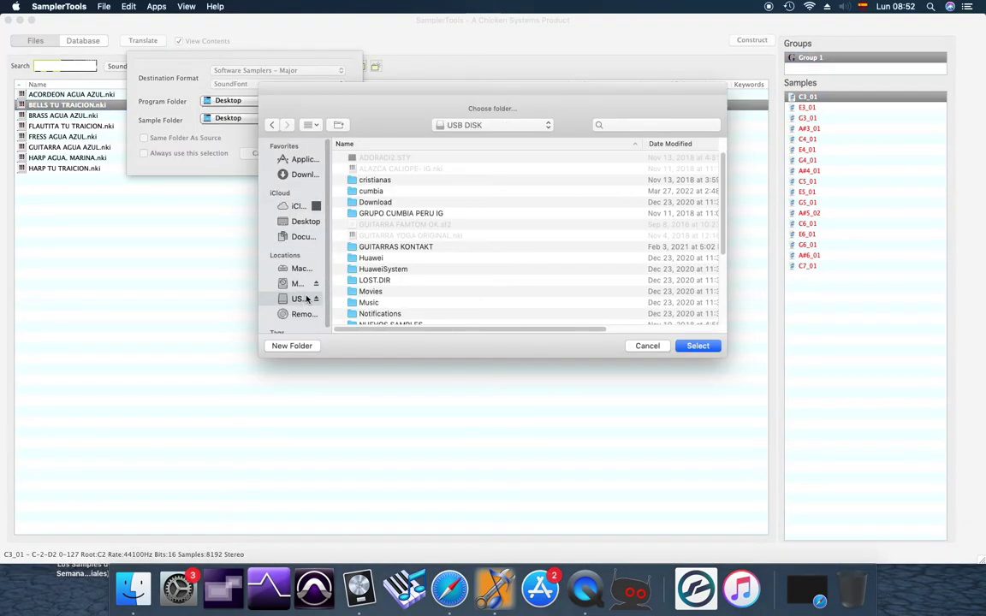
pyautogui.click(299, 346)
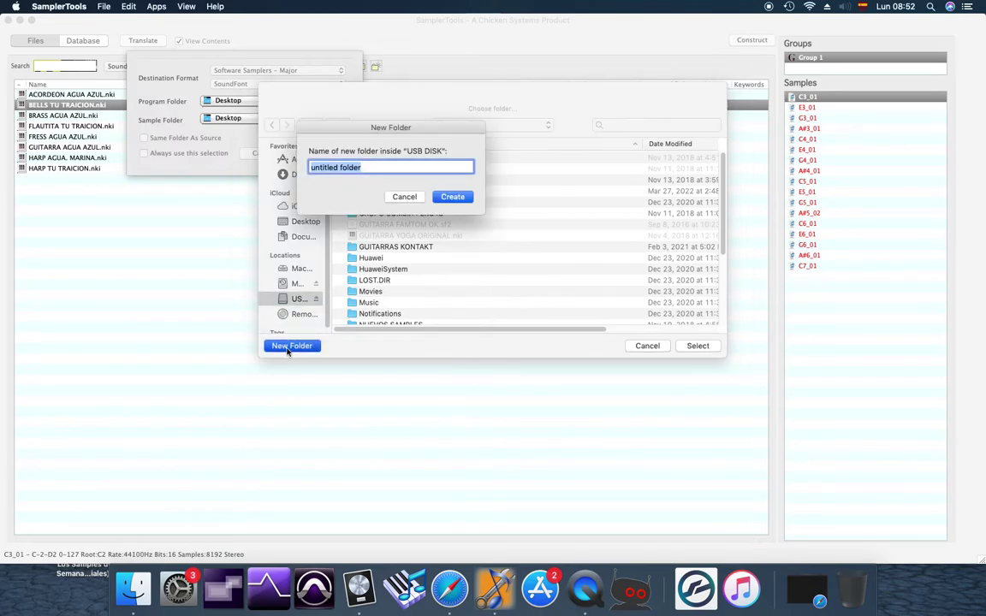
pyautogui.write('COMVERTTIR SF2')
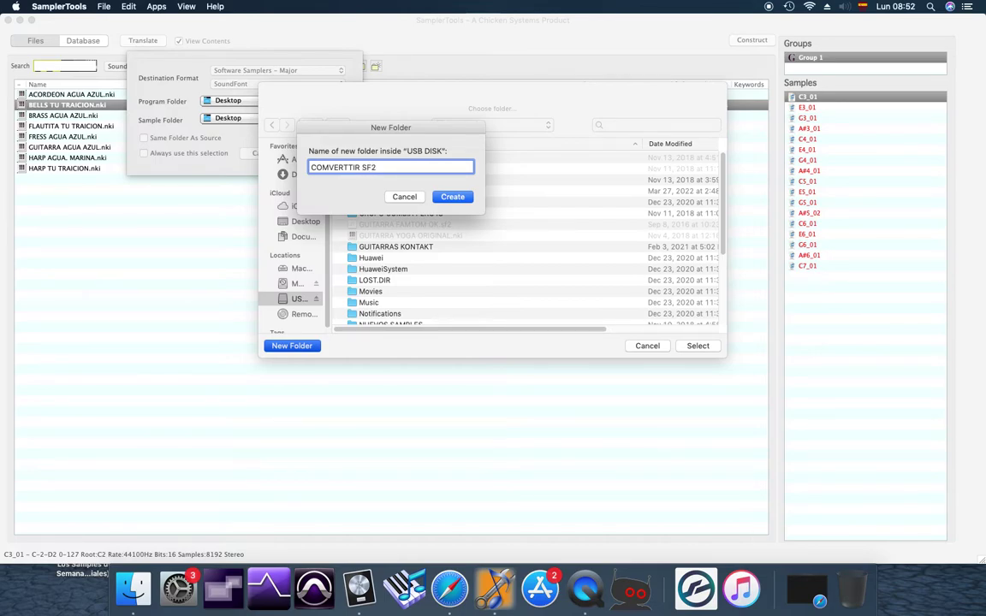
pyautogui.click(451, 197)
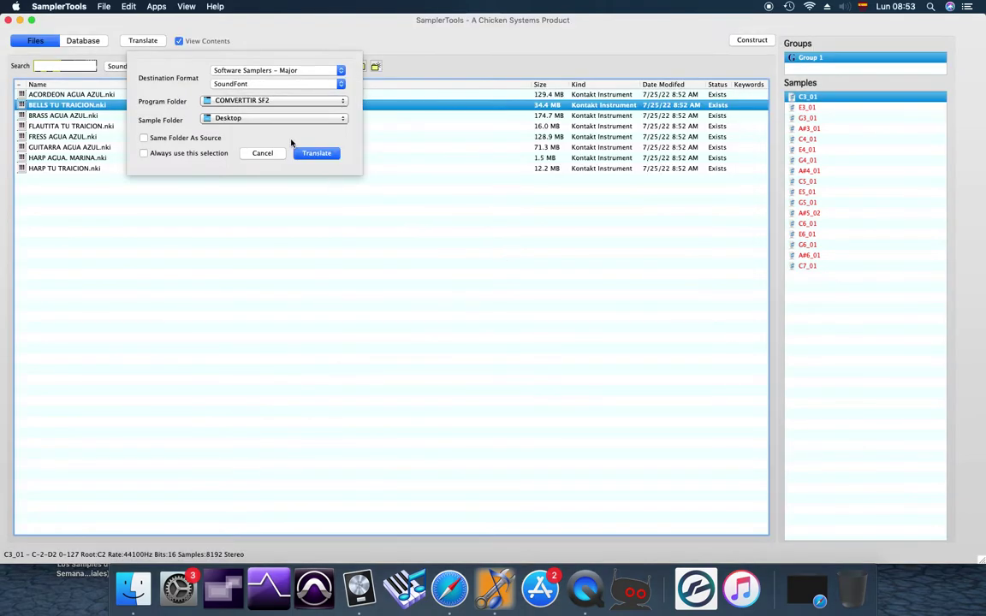
# Set the translation's sample folder to COMVERTTIR SF2 on USB DISK
pyautogui.click(319, 120)
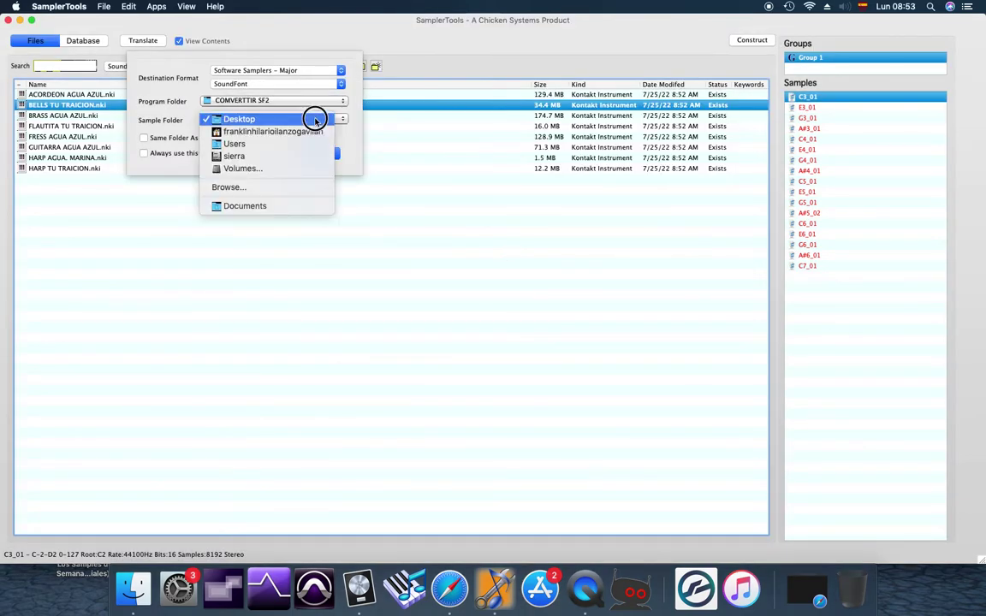
pyautogui.click(296, 187)
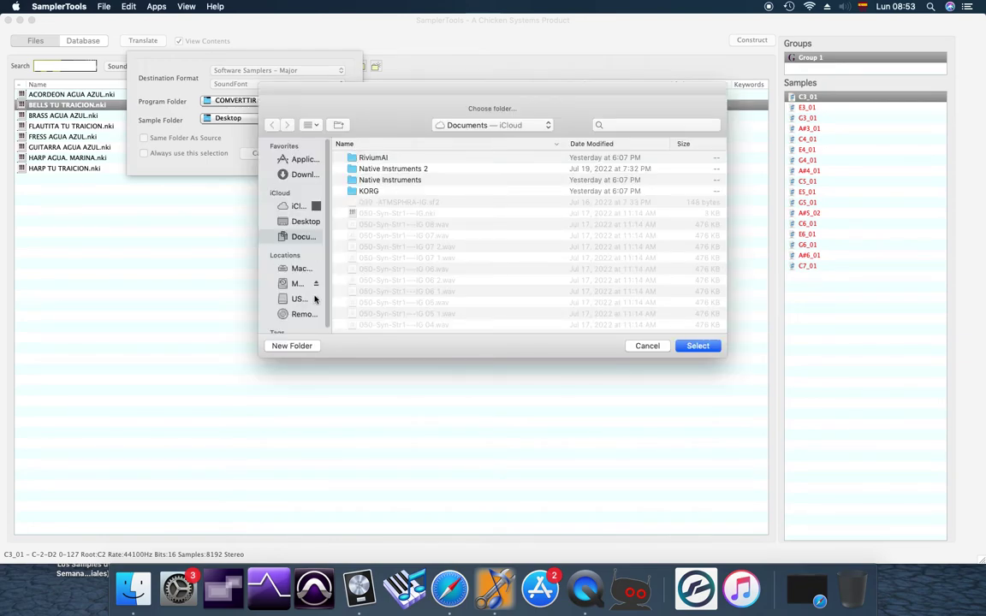
pyautogui.click(300, 298)
pyautogui.click(406, 168)
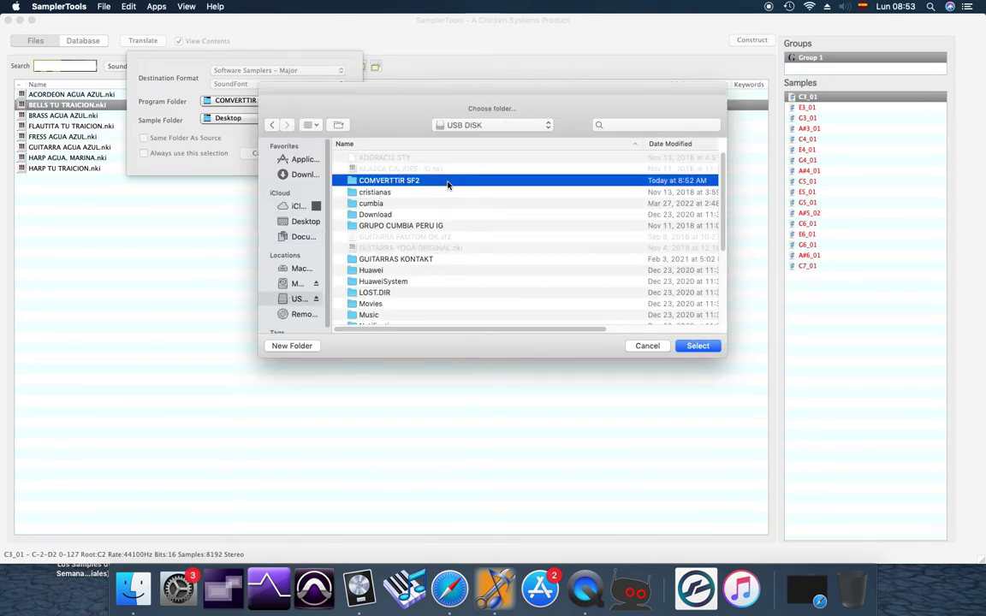
pyautogui.click(697, 346)
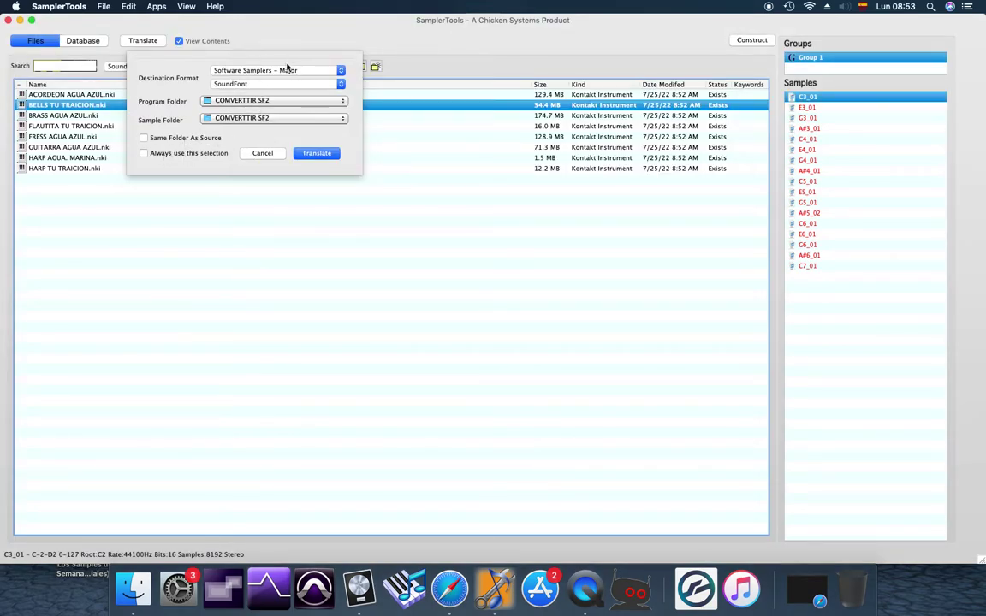
# Translate BELLS TU TRAICION.nki to SoundFont and select the resulting BELLS TU TRAICION.sf2 in the file list
pyautogui.click(329, 156)
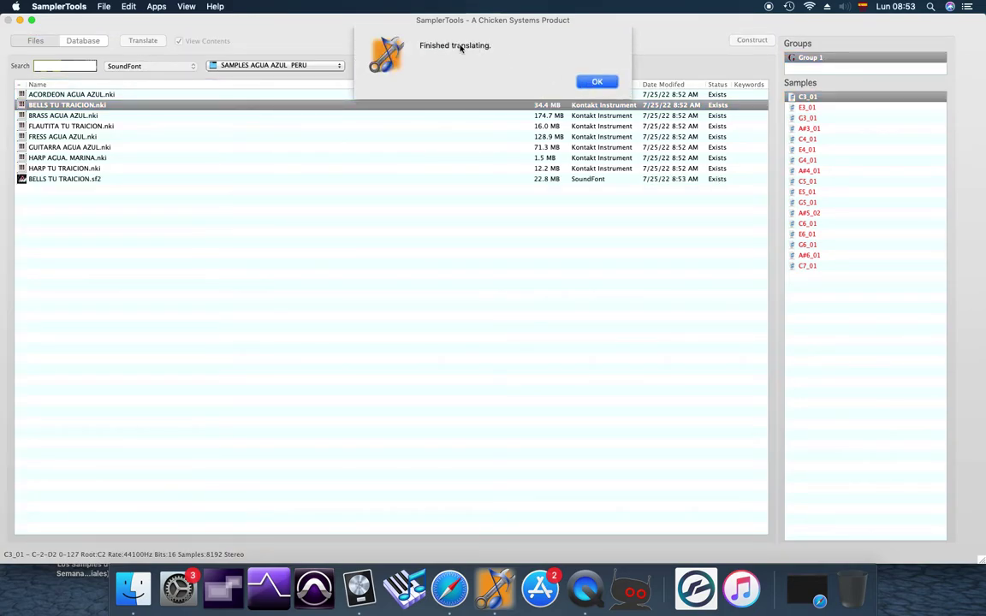
pyautogui.click(596, 81)
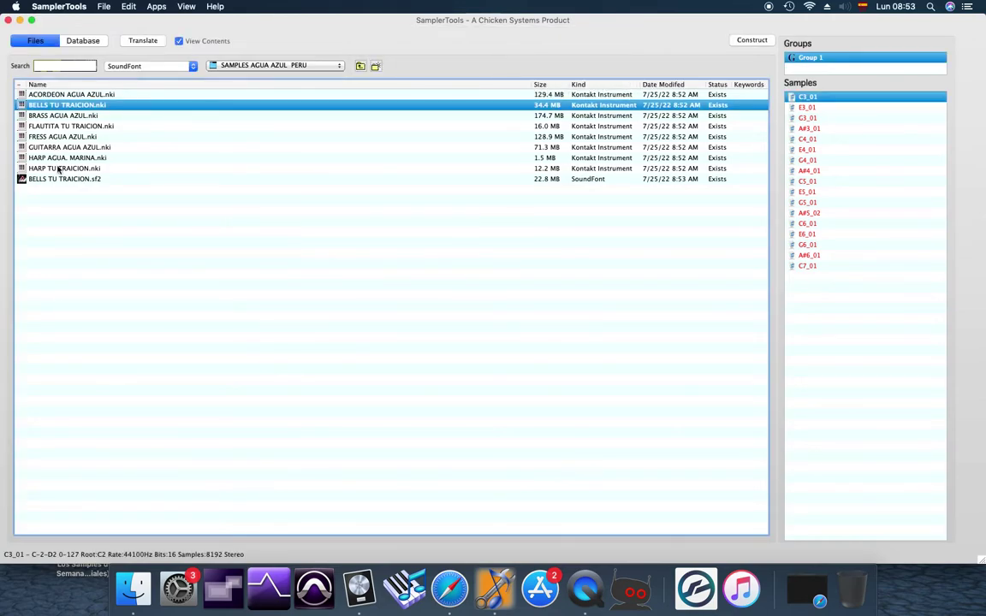
pyautogui.click(53, 179)
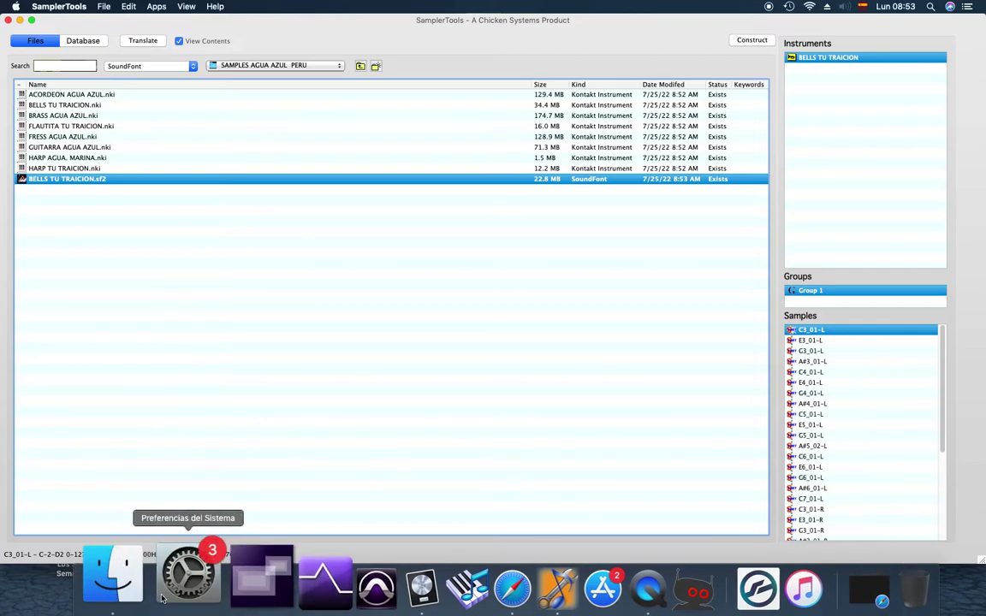
# Switch to Finder, open the COMVERTTIR SF2 folder on USB DISK and select BELLS TU TRAICION.sf2
pyautogui.click(135, 583)
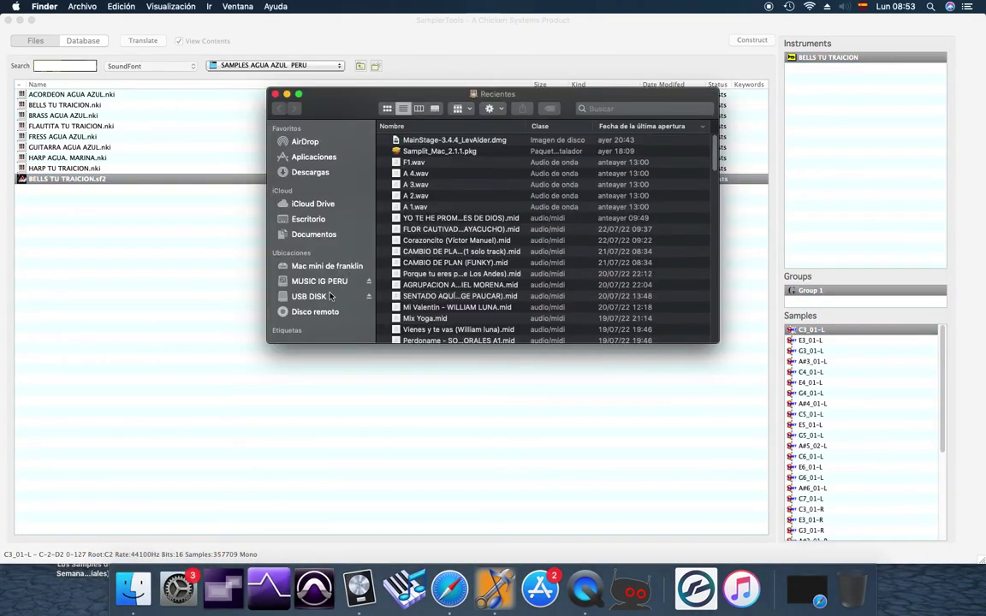
pyautogui.click(330, 296)
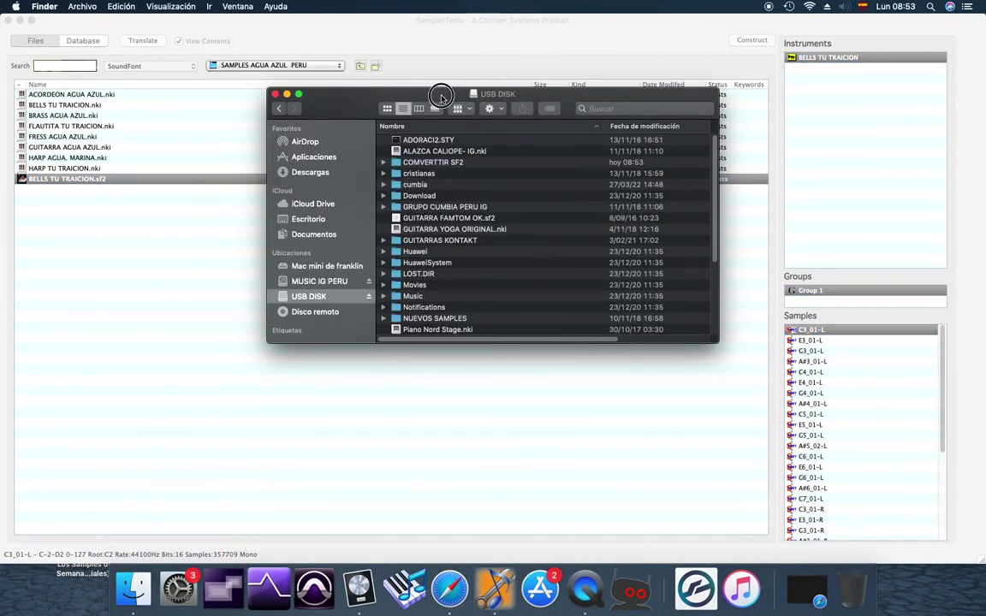
pyautogui.moveTo(441, 98); pyautogui.dragTo(447, 80)
pyautogui.doubleClick(419, 143)
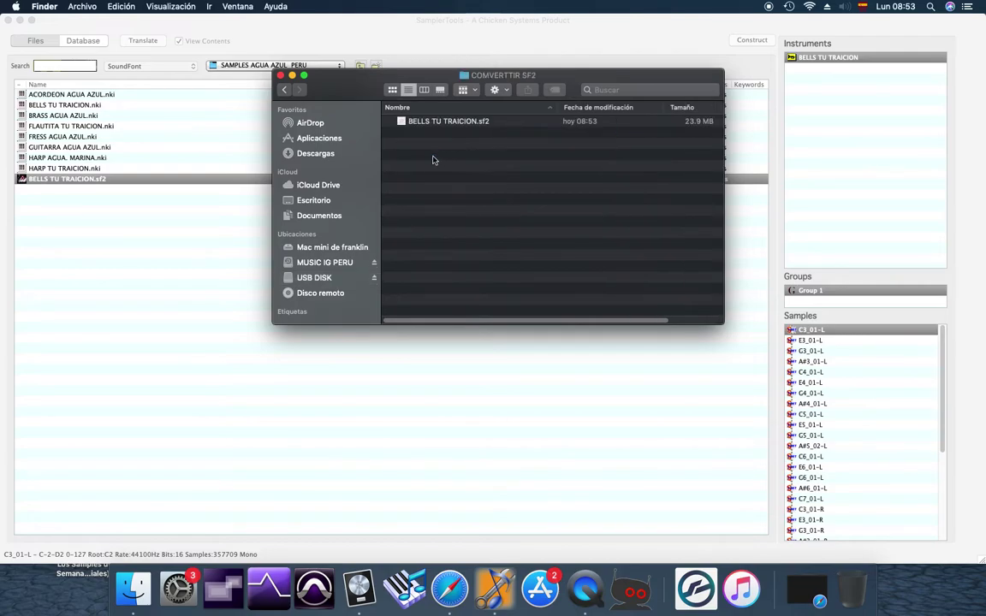
pyautogui.click(440, 124)
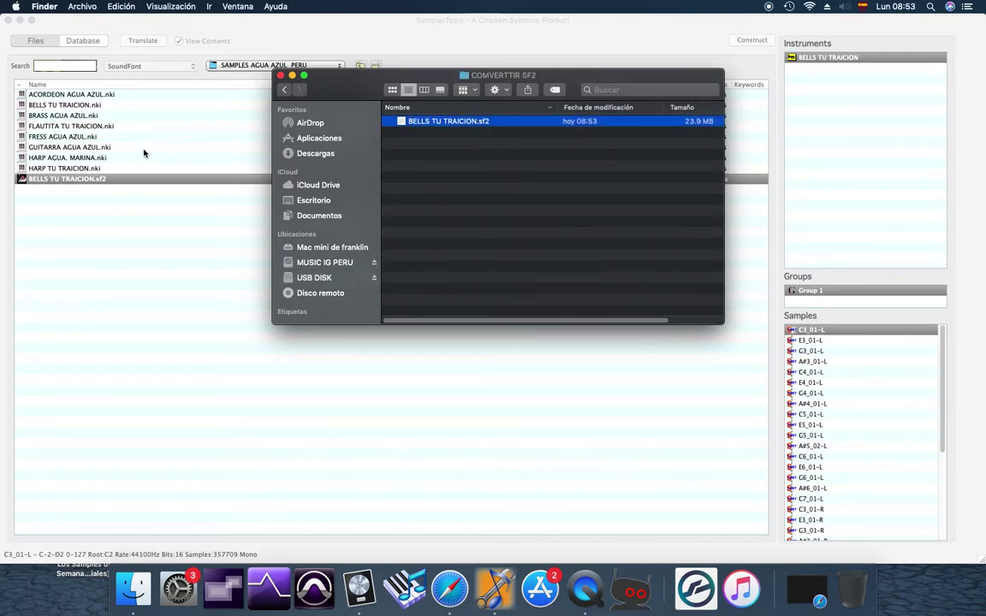
# Compare the original BELLS TU TRAICION.nki in SamplerTools with the translated file in Finder, and dismiss the Finder window
pyautogui.click(54, 107)
pyautogui.click(54, 106)
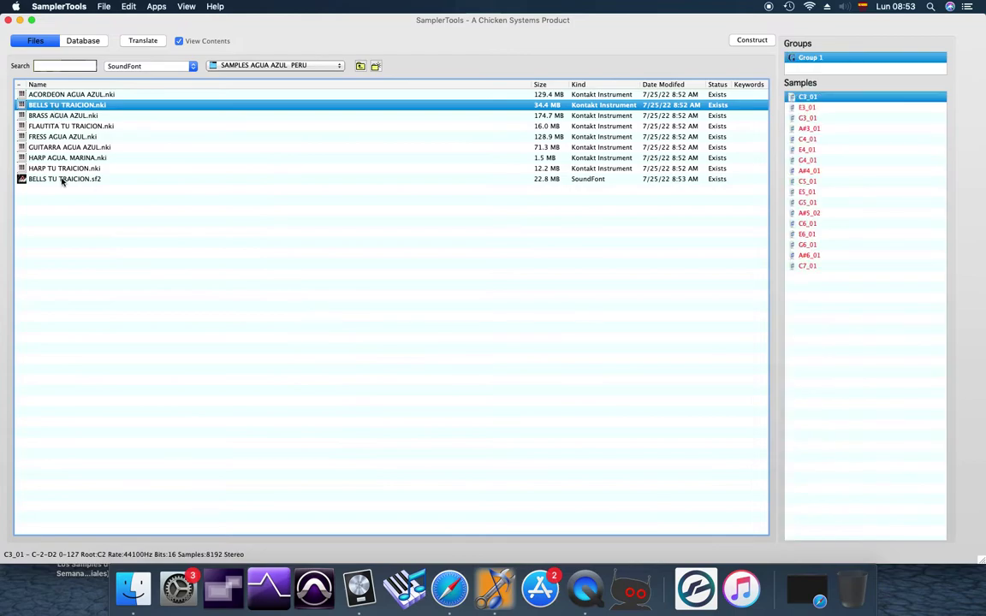
pyautogui.click(134, 586)
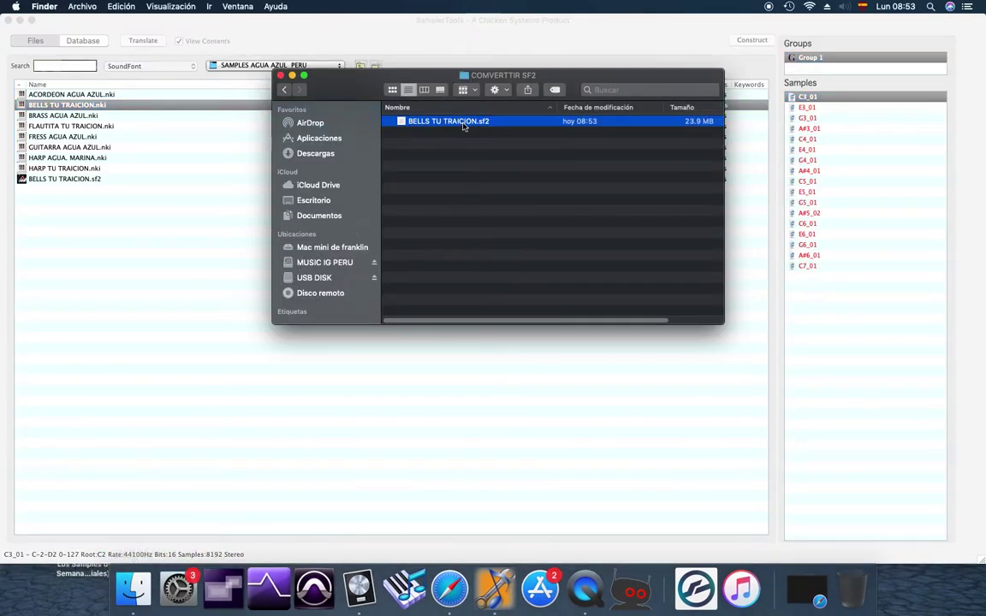
pyautogui.click(252, 68)
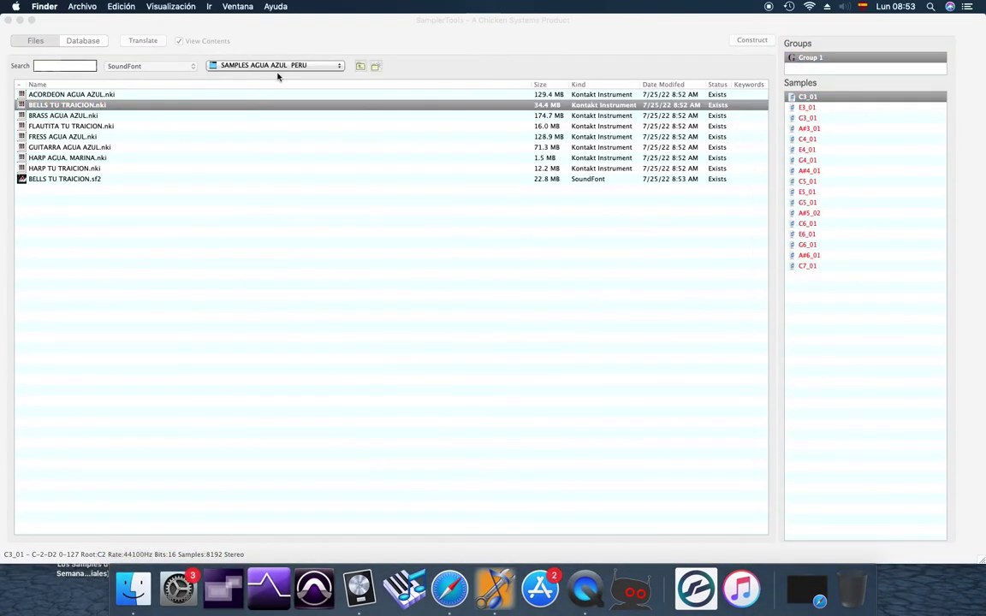
# Select the six instruments from BRASS AGUA AZUL.nki through HARP TU TRAICION.nki and translate them all to SoundFont
pyautogui.click(84, 118)
pyautogui.click(88, 117)
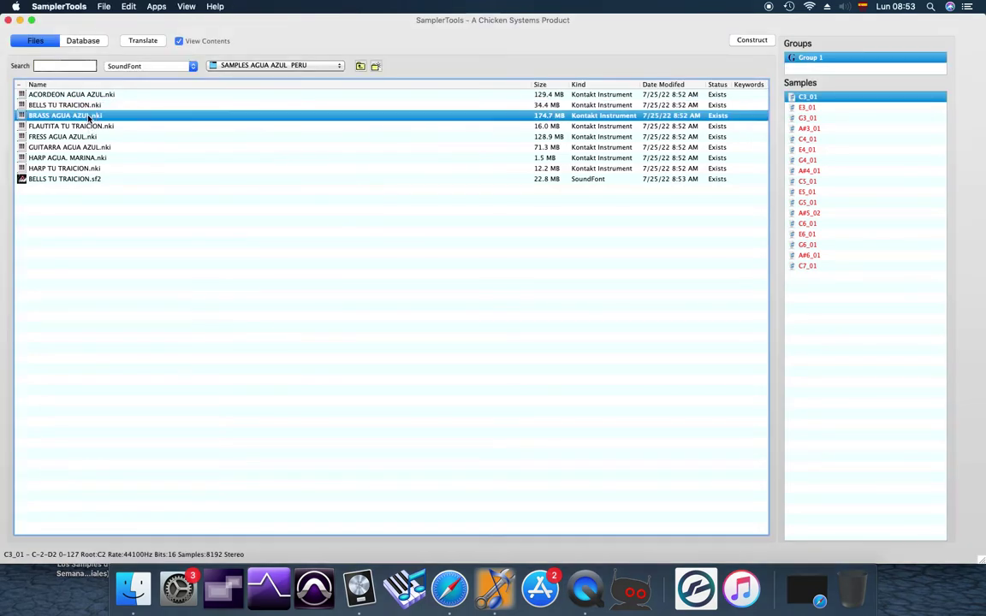
pyautogui.hotkey('shift', 'Down')
pyautogui.hotkey('shift', 'Down')
pyautogui.hotkey('shift', 'Down')
pyautogui.hotkey('shift', 'Down')
pyautogui.hotkey('shift', 'Down')
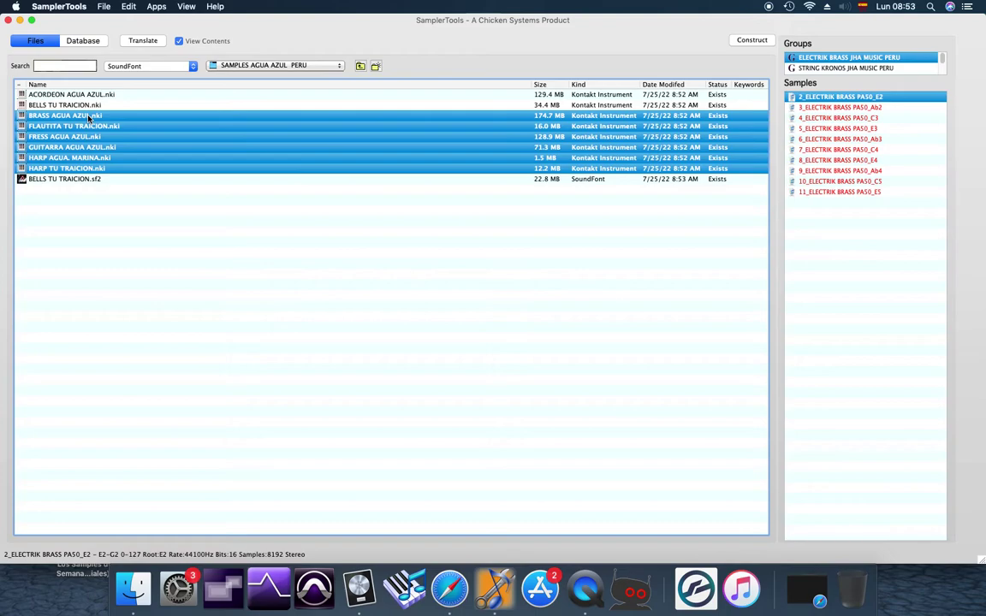
pyautogui.click(150, 41)
pyautogui.click(316, 153)
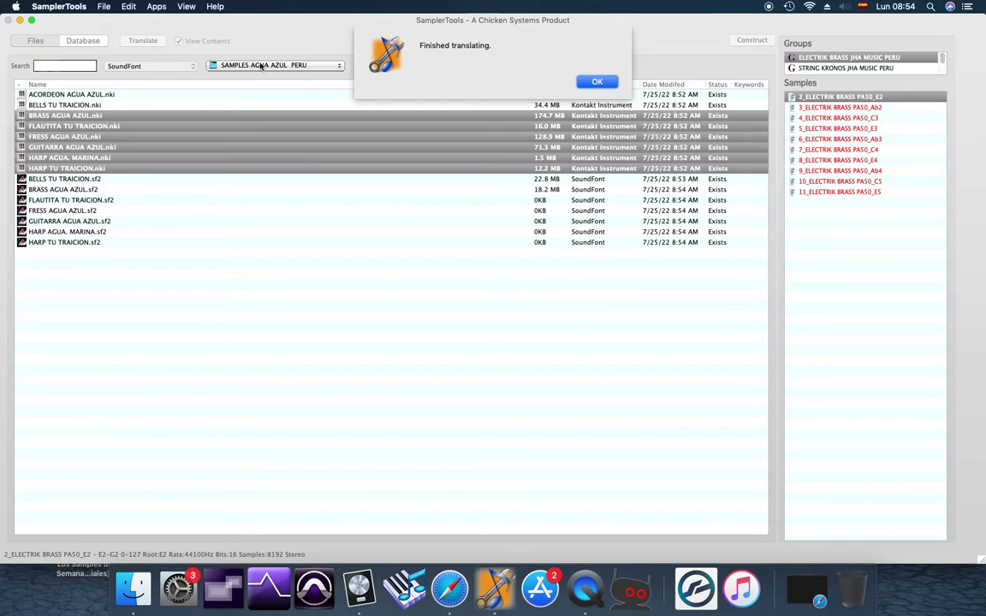
pyautogui.click(596, 81)
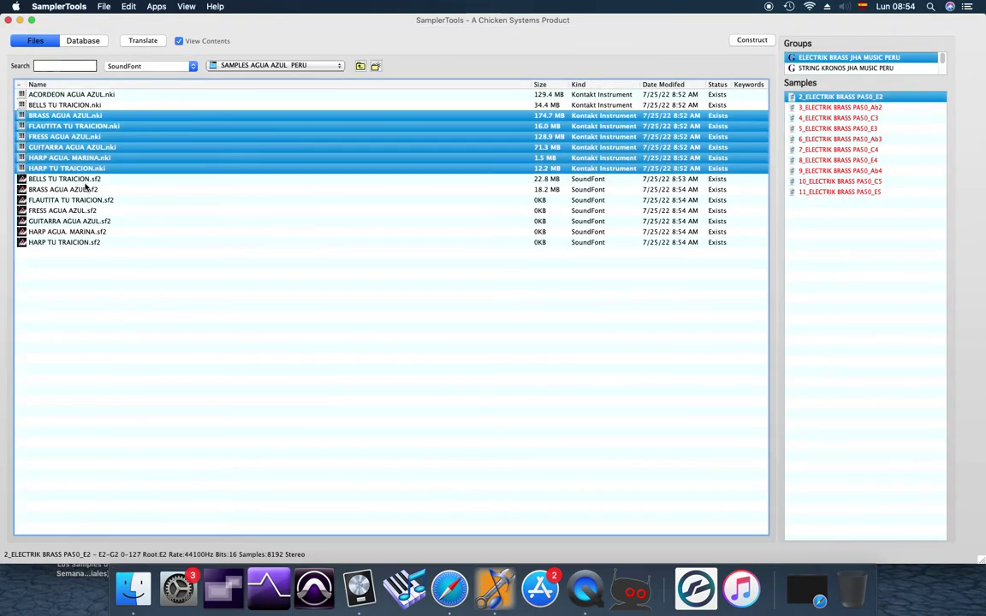
pyautogui.click(86, 251)
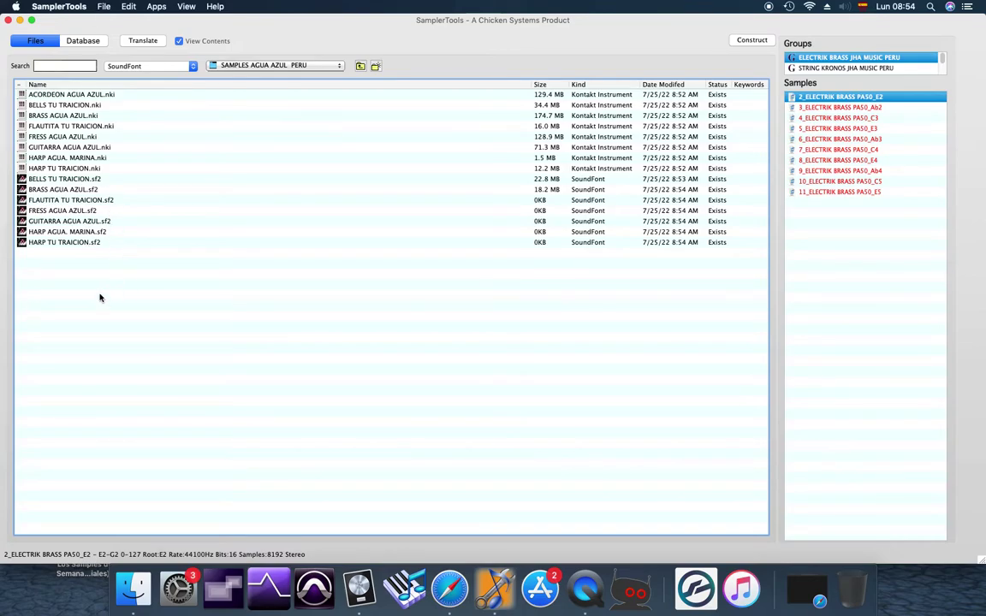
pyautogui.press('super+a')
pyautogui.click(90, 357)
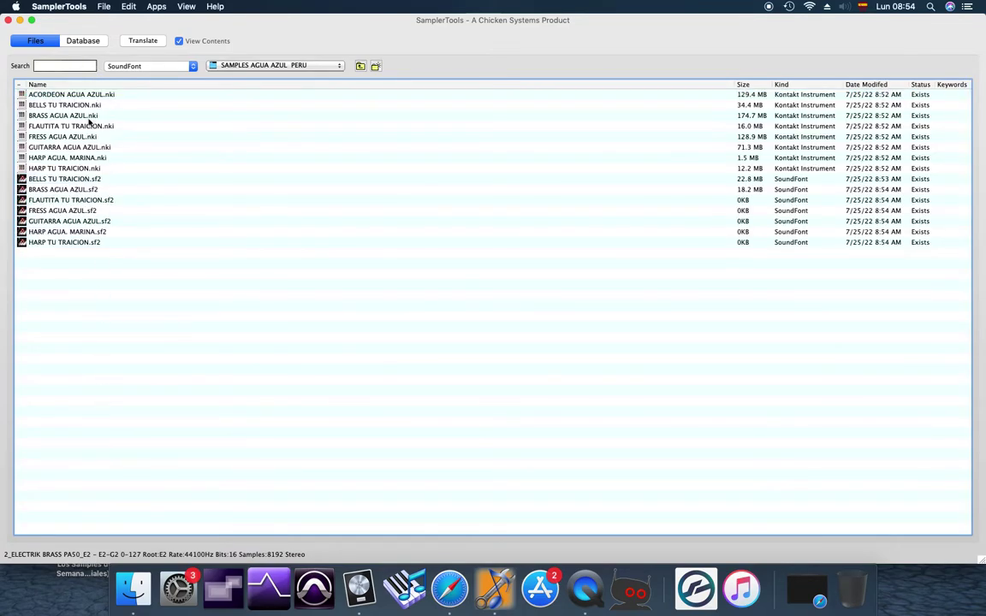
pyautogui.click(155, 66)
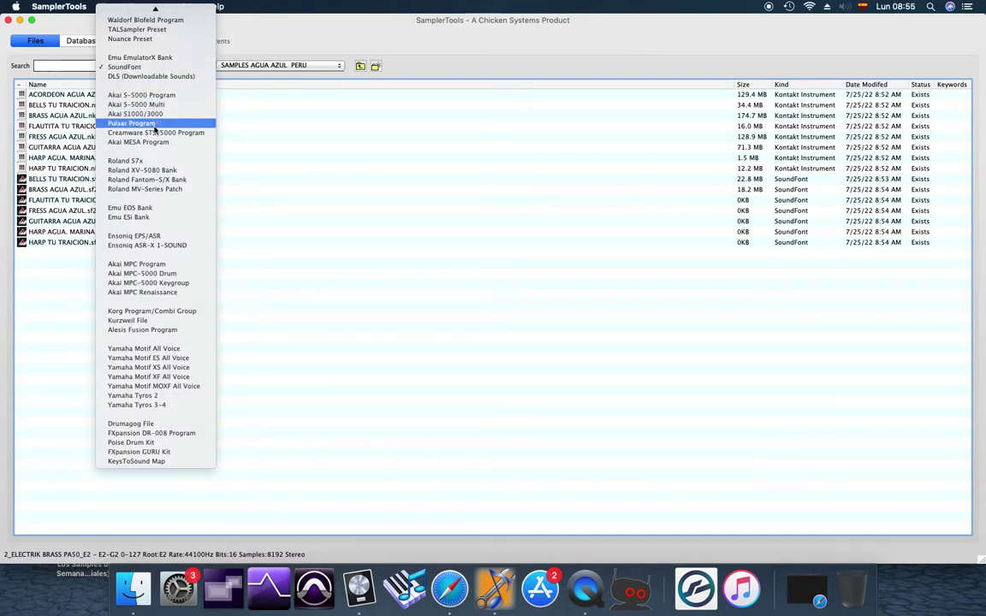
# Set the format to Reason NNXT Program and select BACHATEA-2016-GUITAR.nki in the GUITARRAS KONTAKT folder on USB DISK
pyautogui.moveTo(158, 6)
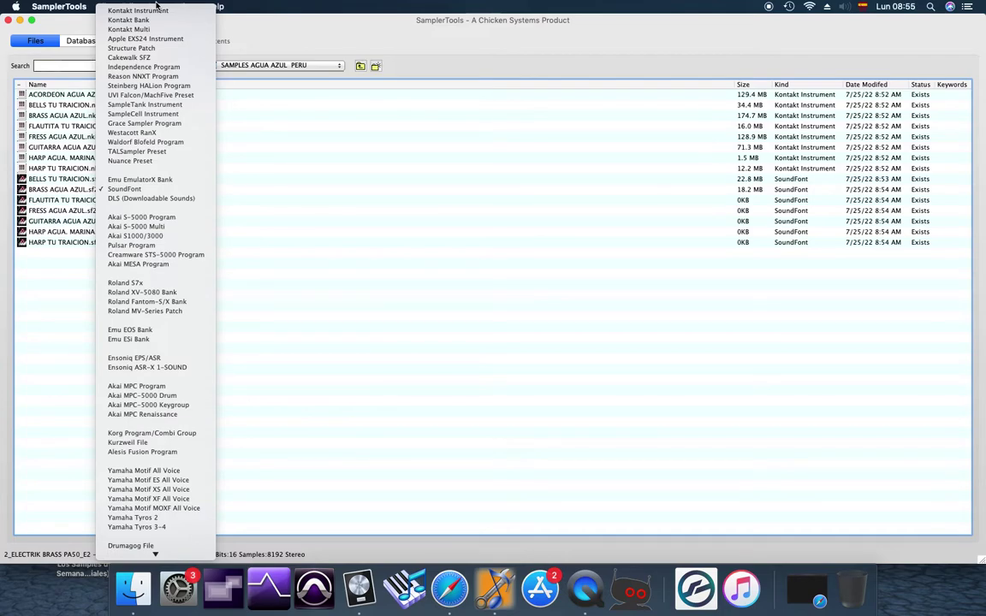
pyautogui.click(156, 77)
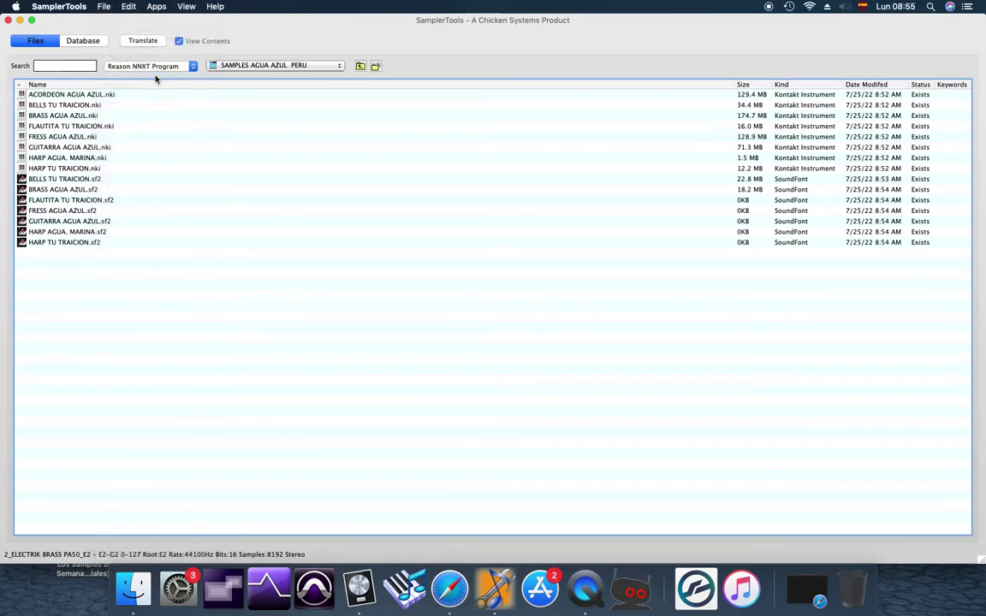
pyautogui.click(361, 66)
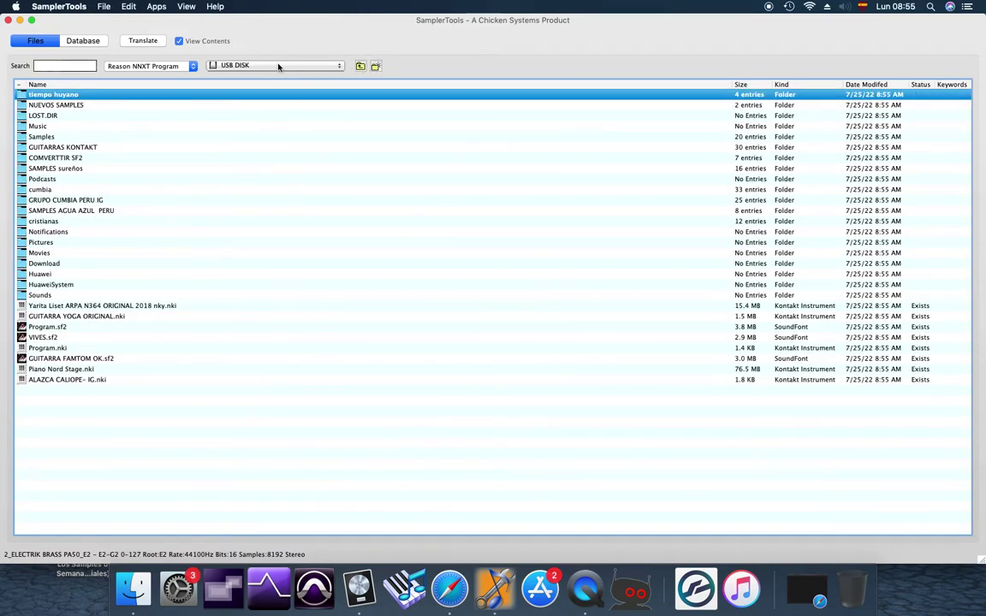
pyautogui.doubleClick(69, 149)
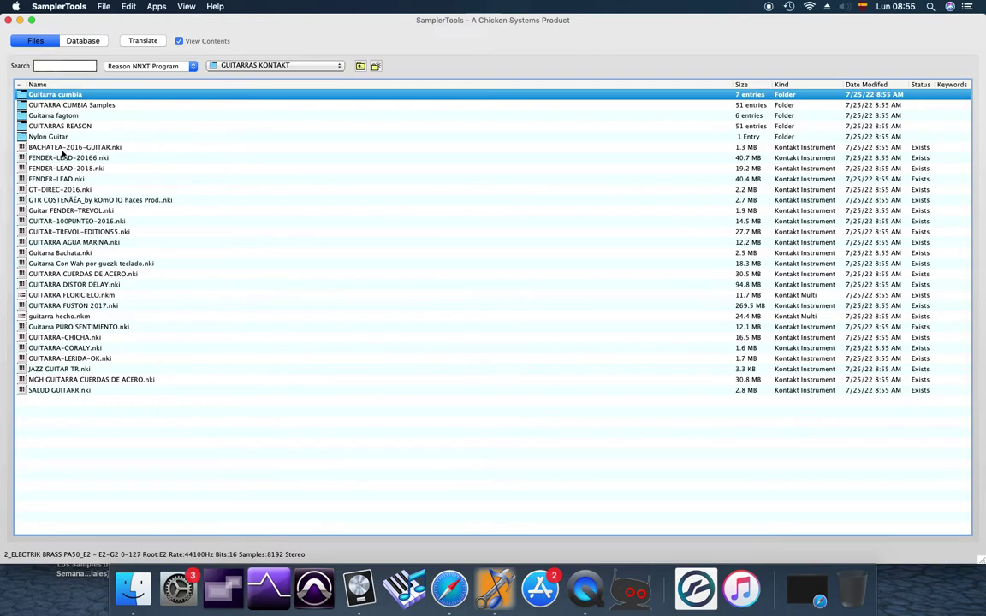
pyautogui.click(61, 149)
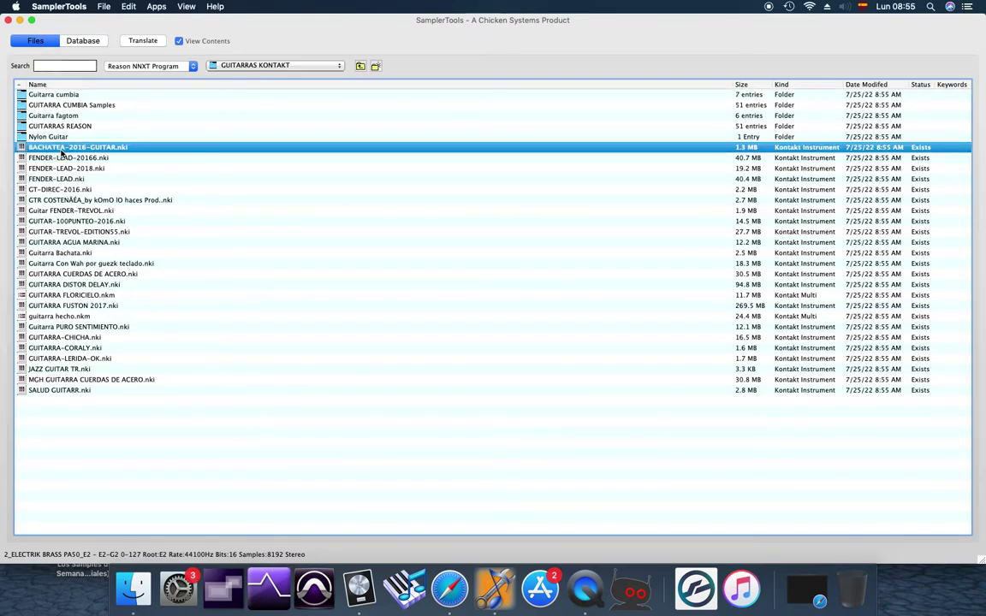
# Open the translation settings for the selected instrument and browse to USB DISK for its program folder
pyautogui.click(155, 44)
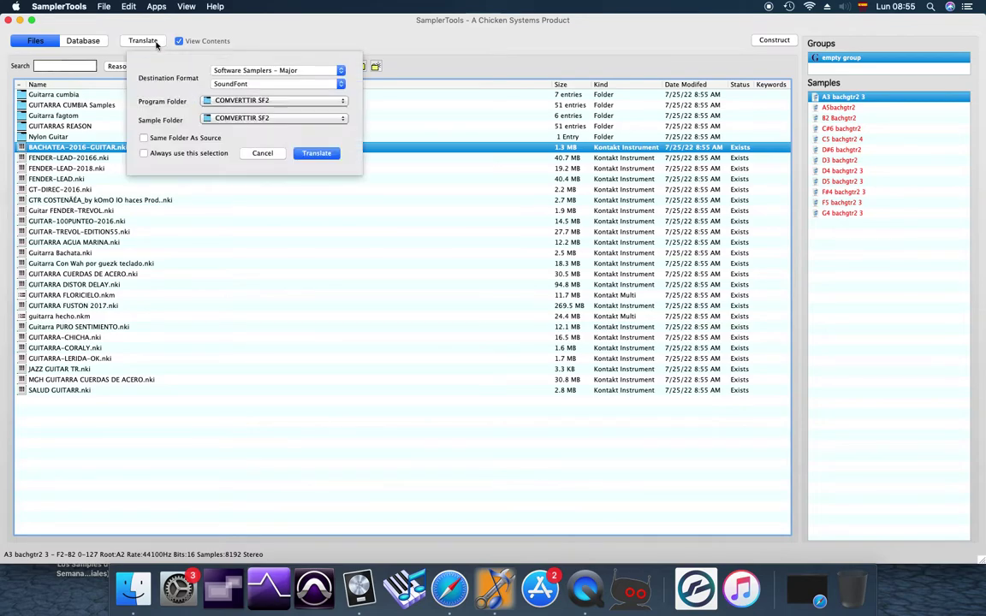
pyautogui.click(343, 103)
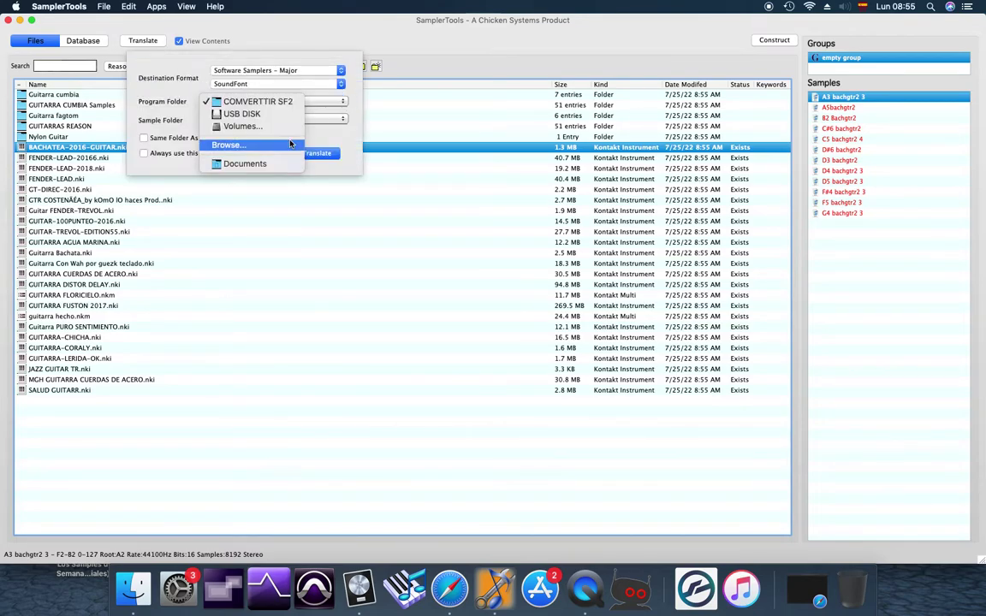
pyautogui.click(265, 145)
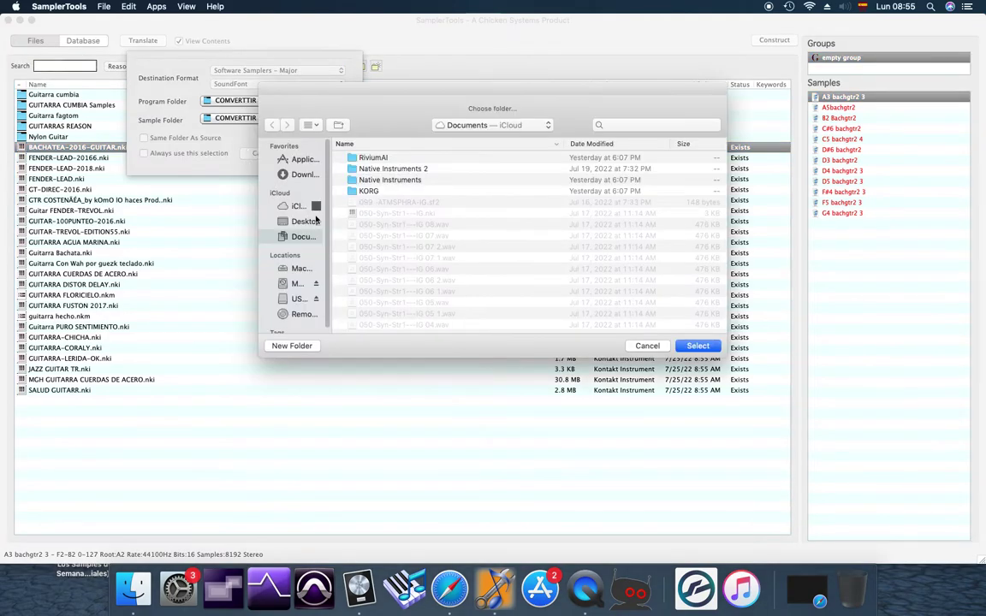
pyautogui.click(295, 297)
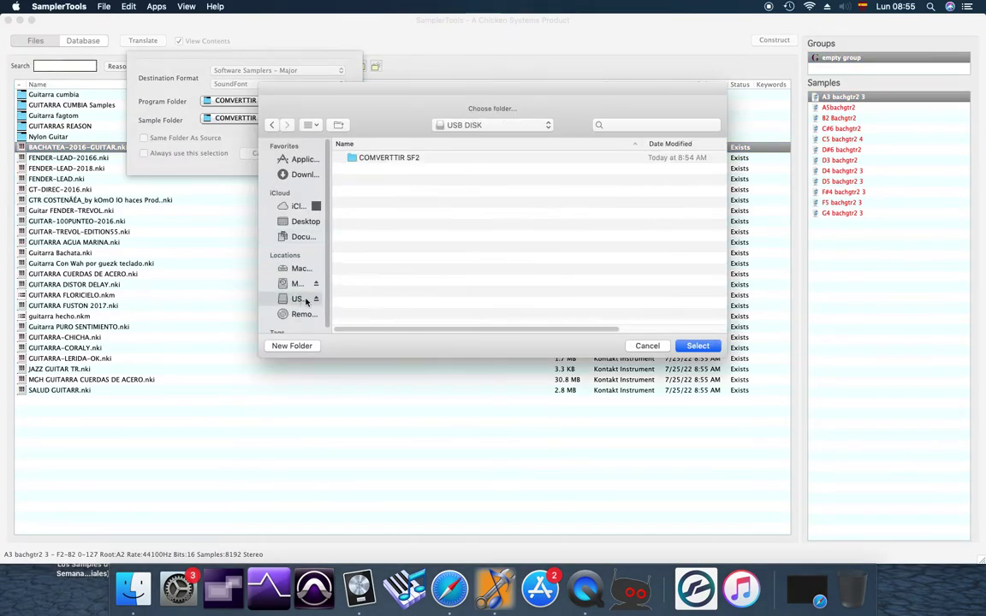
# Try to create a new folder on USB DISK, first as REASON and again as NKI. RAPIDO
pyautogui.click(292, 346)
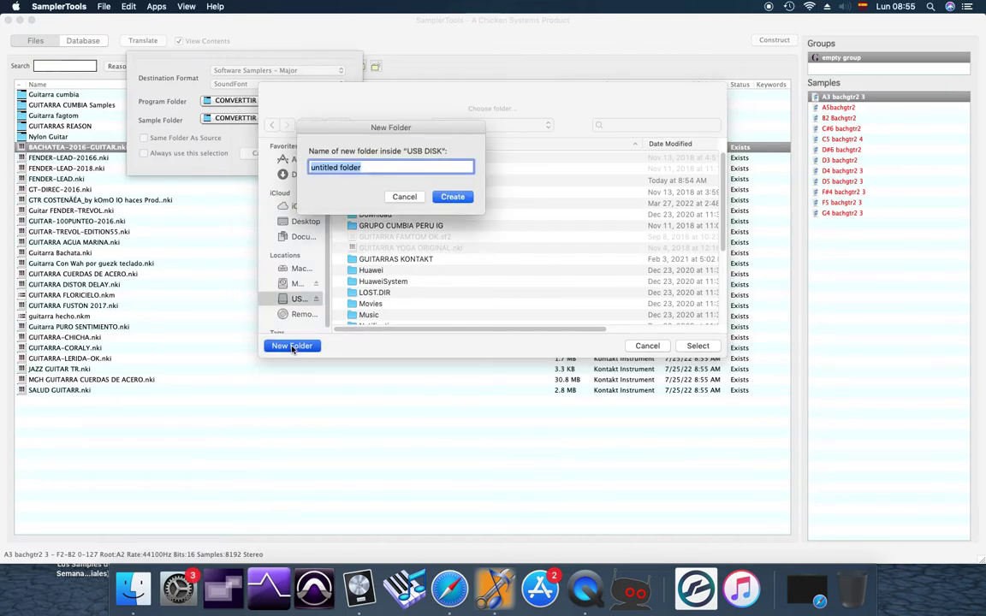
pyautogui.write('REASON')
pyautogui.click(452, 197)
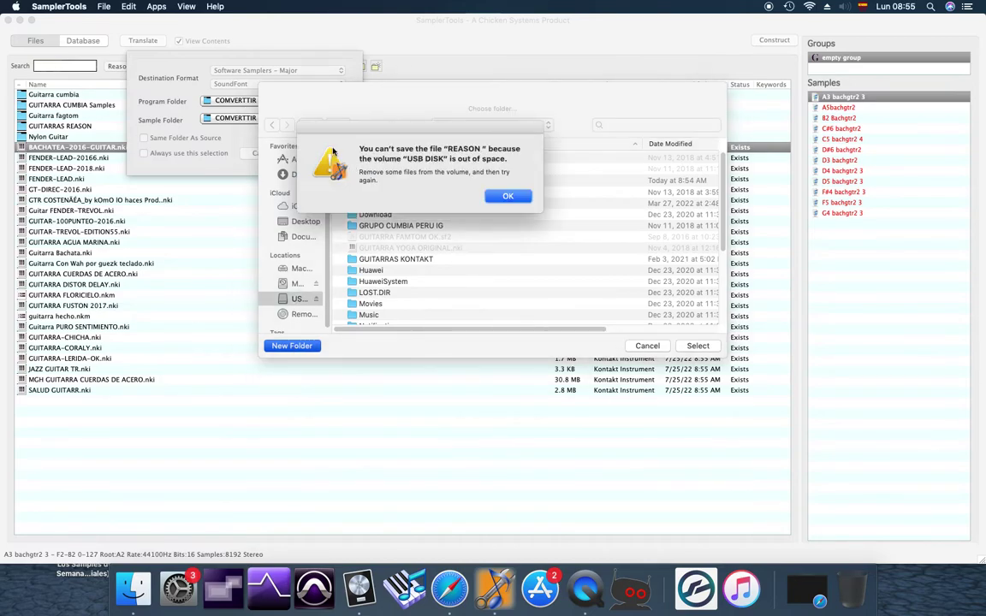
pyautogui.click(506, 196)
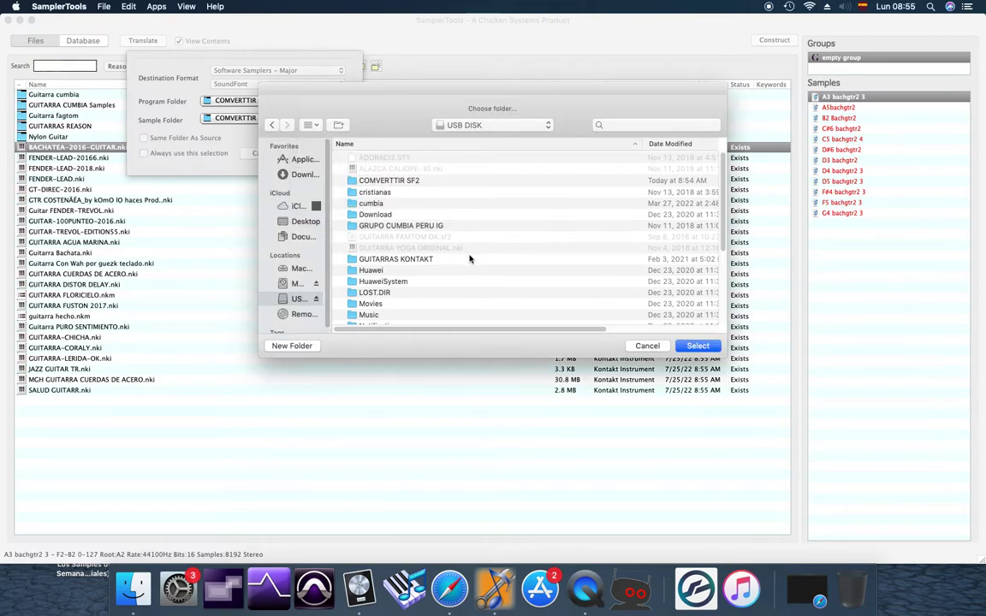
pyautogui.click(295, 346)
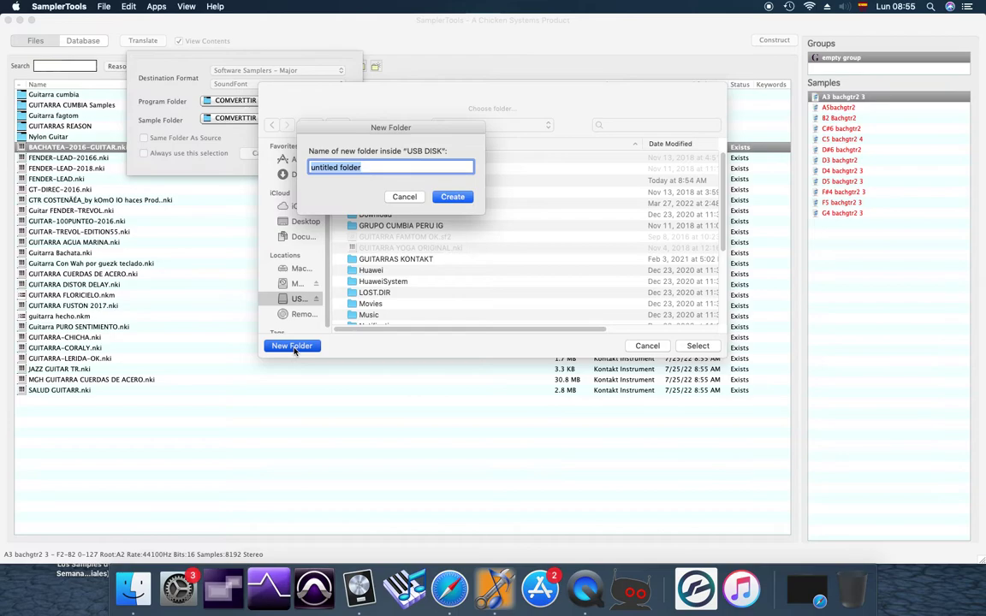
pyautogui.press('BackSpace')
pyautogui.press('Return')
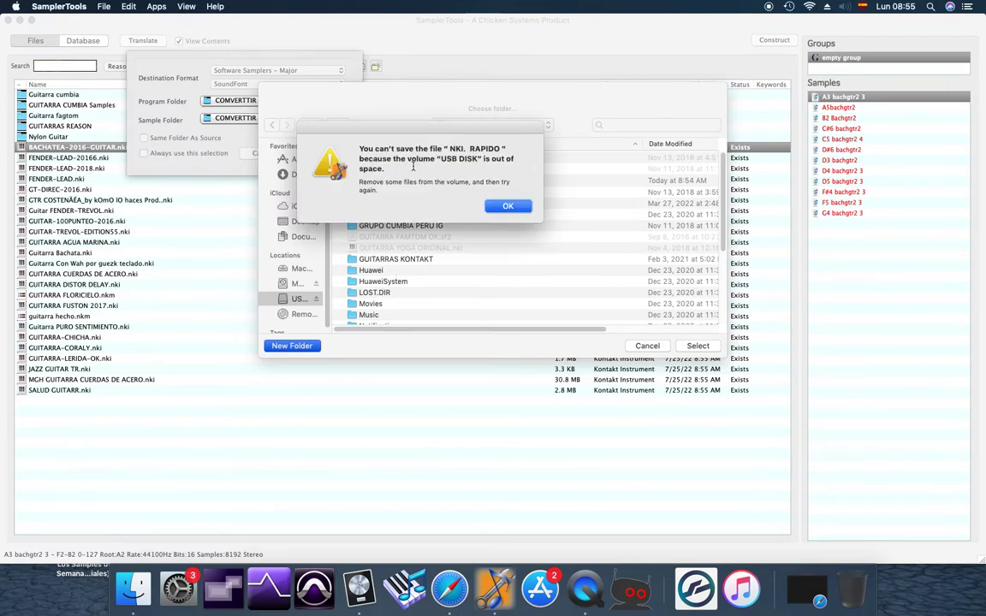
pyautogui.click(494, 207)
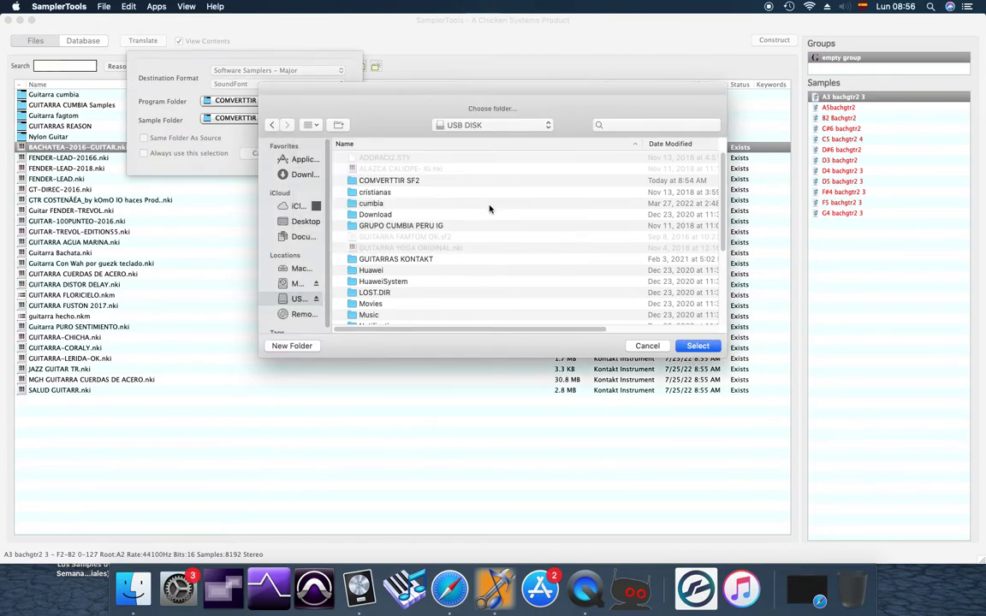
# Set both the program folder and the sample folder of the translation to Downloads
pyautogui.click(303, 238)
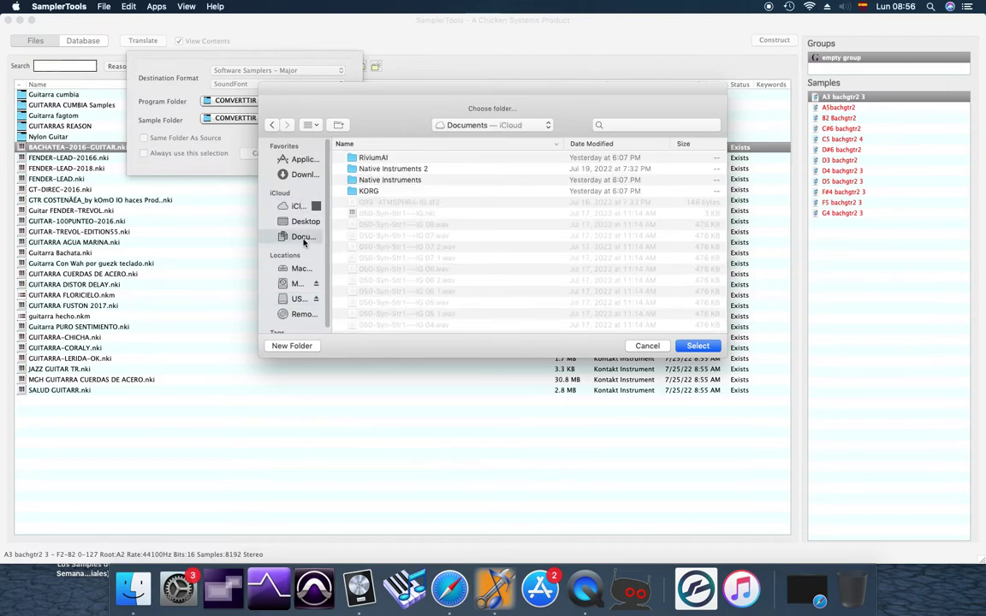
pyautogui.click(305, 175)
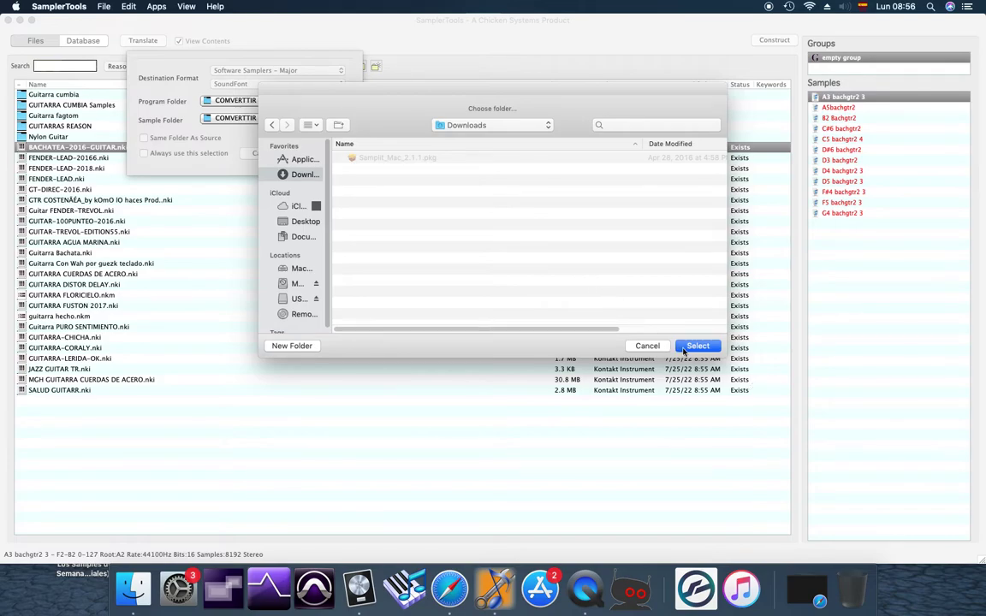
pyautogui.press('Return')
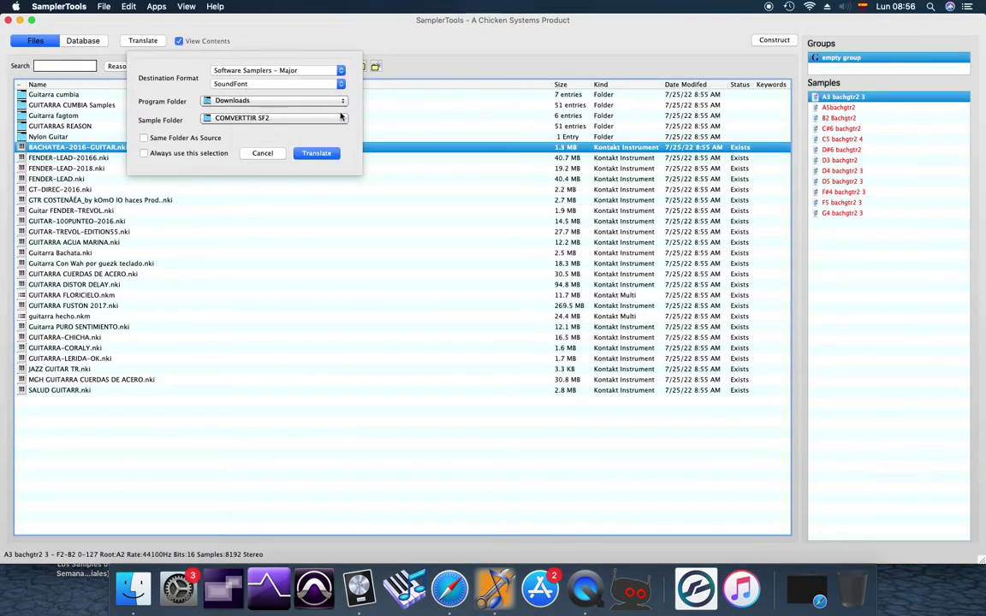
pyautogui.click(301, 118)
pyautogui.click(245, 163)
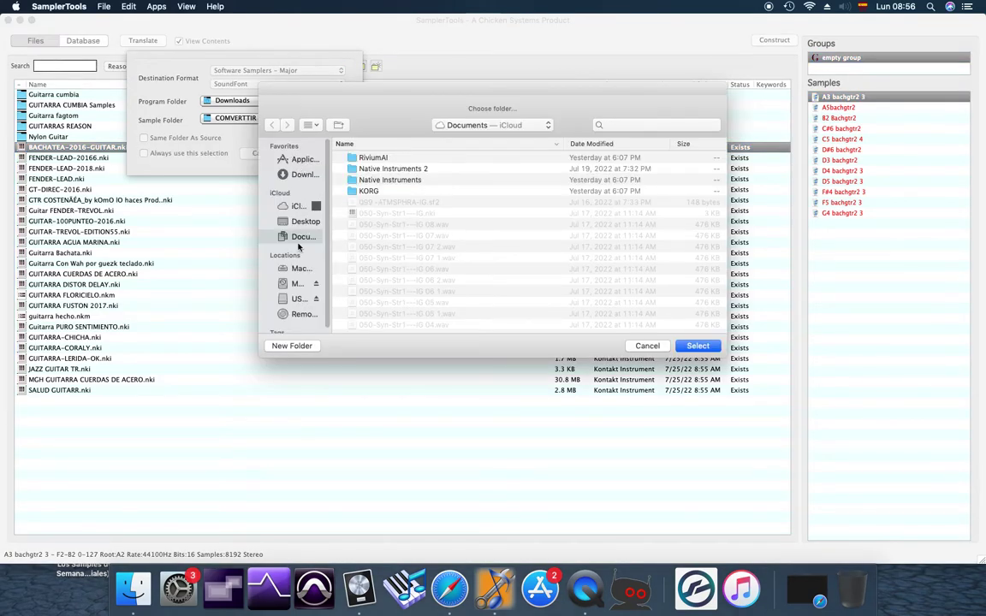
pyautogui.click(303, 174)
pyautogui.click(698, 346)
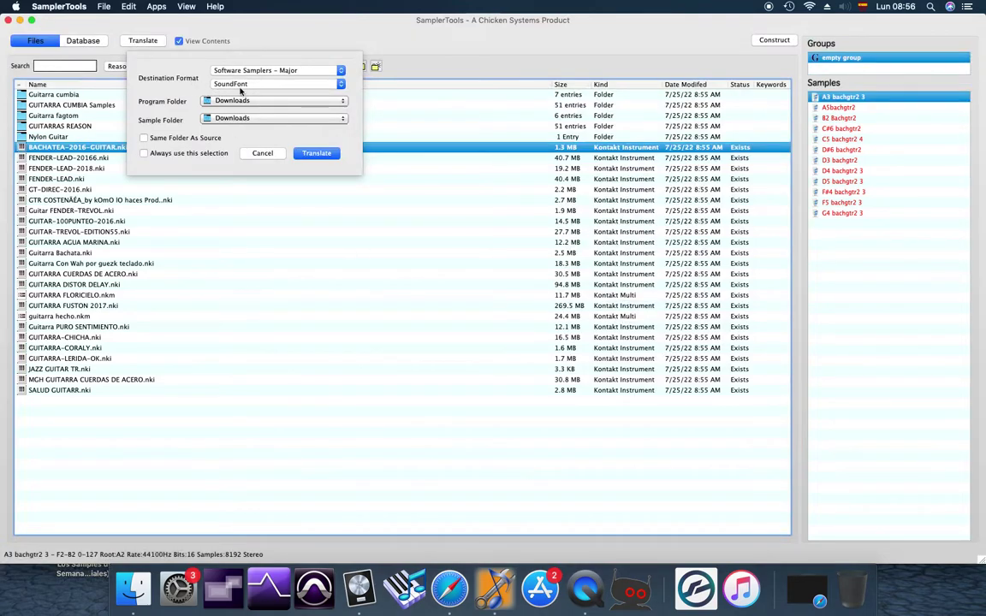
# Translate BACHATEA-2016-GUITAR.nki to SoundFont, continuing despite its NCW compressed samples
pyautogui.click(317, 154)
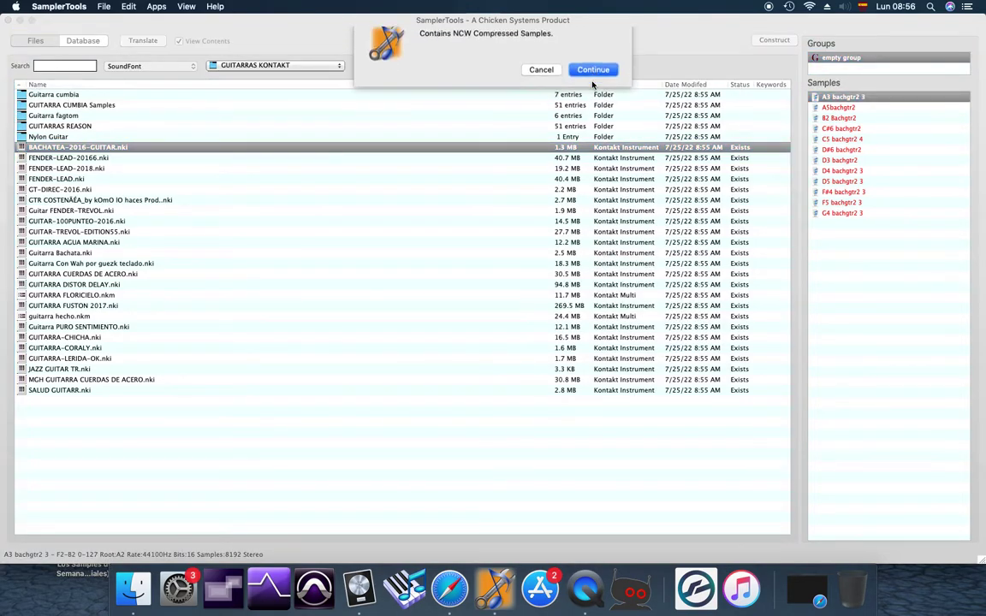
pyautogui.click(593, 81)
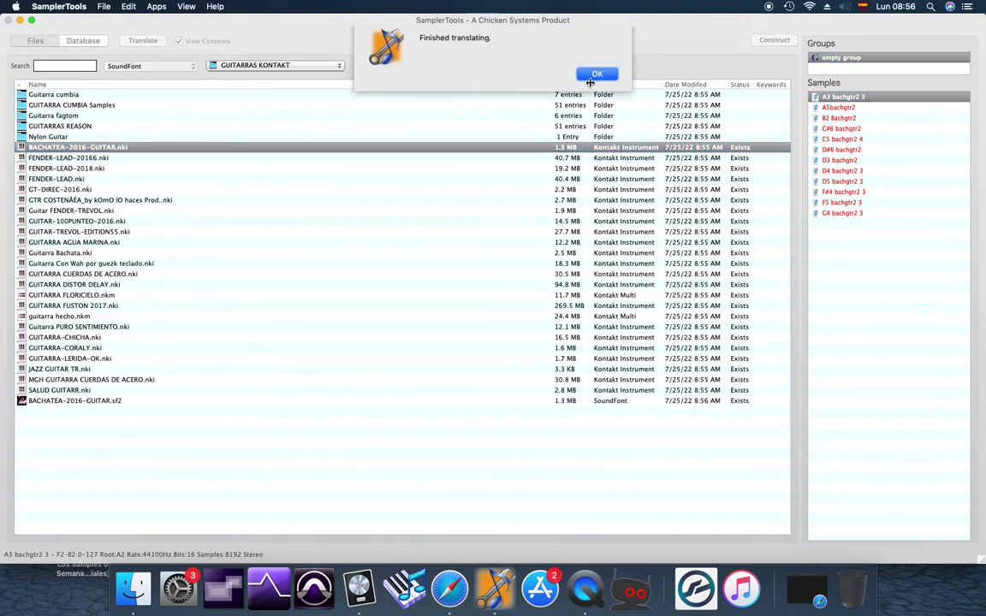
pyautogui.click(596, 76)
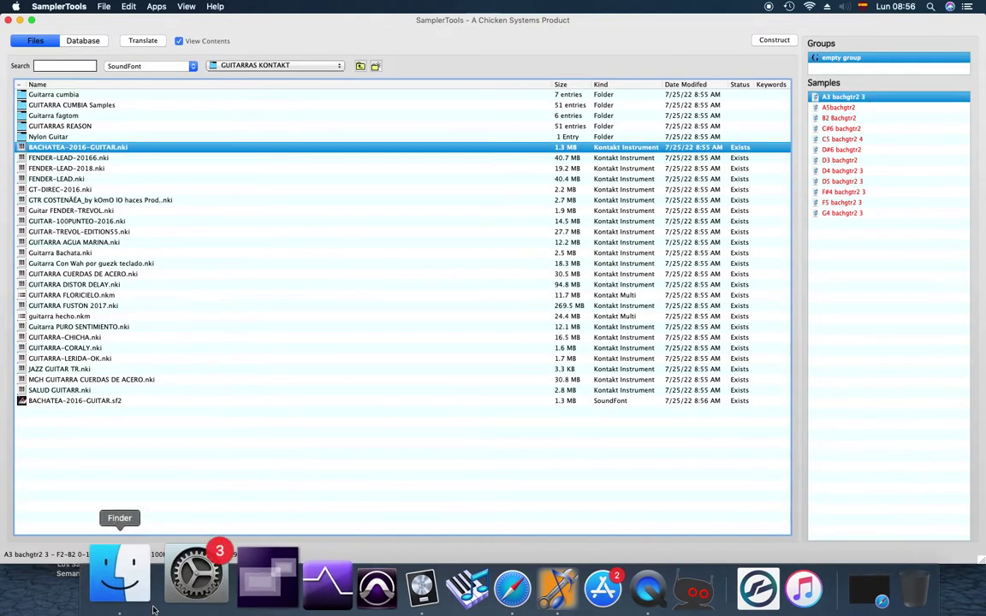
# Switch to Finder, check BACHATEA-2016-GUITAR.sf2 in the Descargas folder, and close the Finder window
pyautogui.click(134, 561)
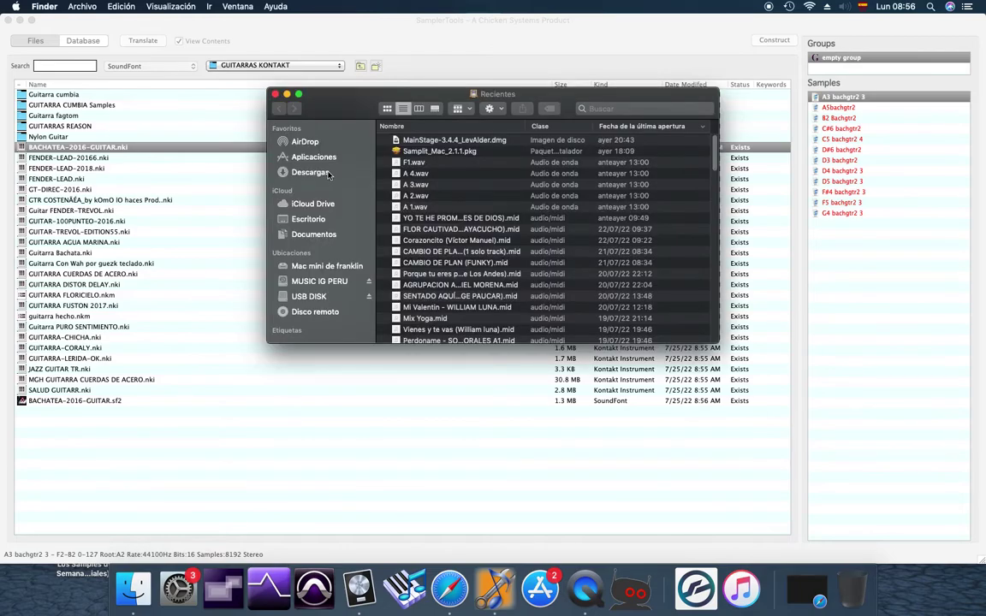
pyautogui.click(333, 172)
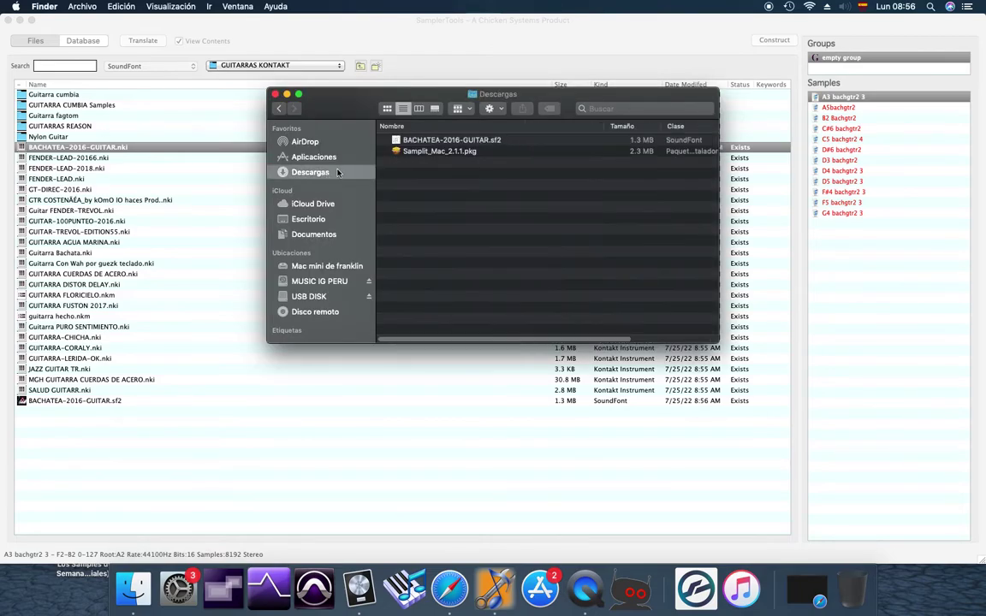
pyautogui.click(436, 142)
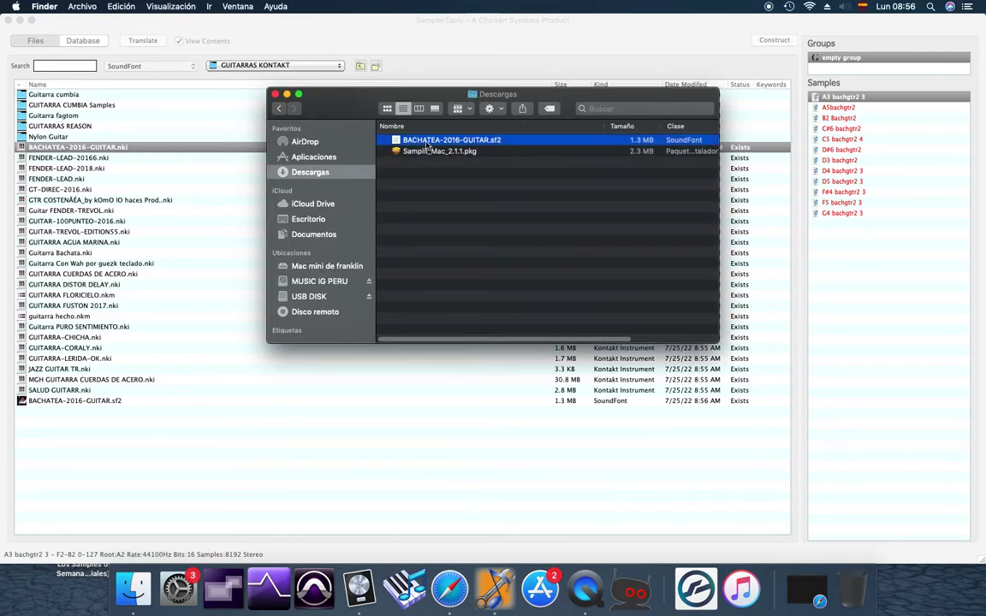
pyautogui.click(275, 93)
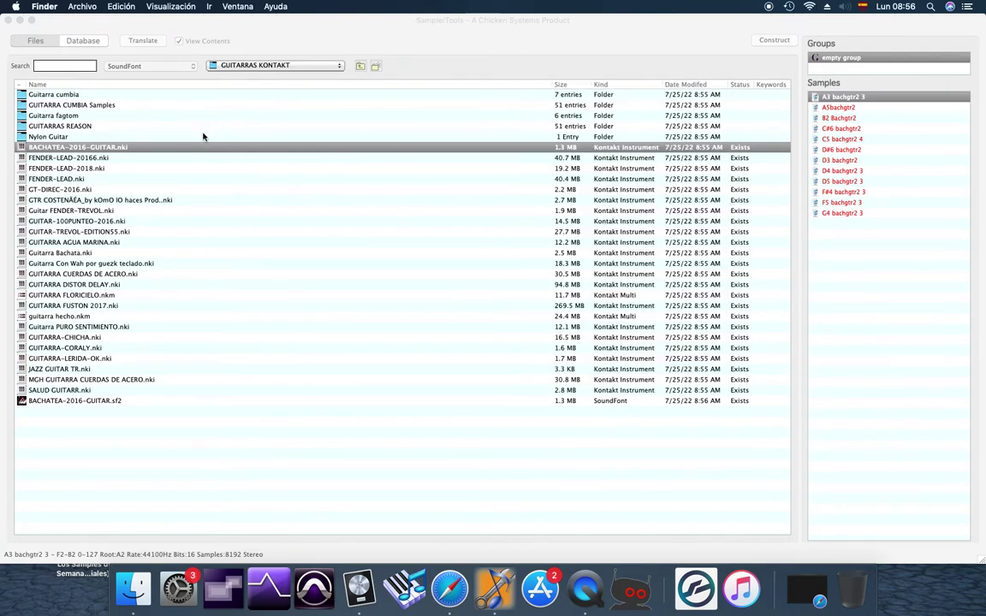
# Browse the SoundFont files in the GUITARRAS REASON folder and select 1115-Fylz Classic Metal.sf2
pyautogui.click(63, 129)
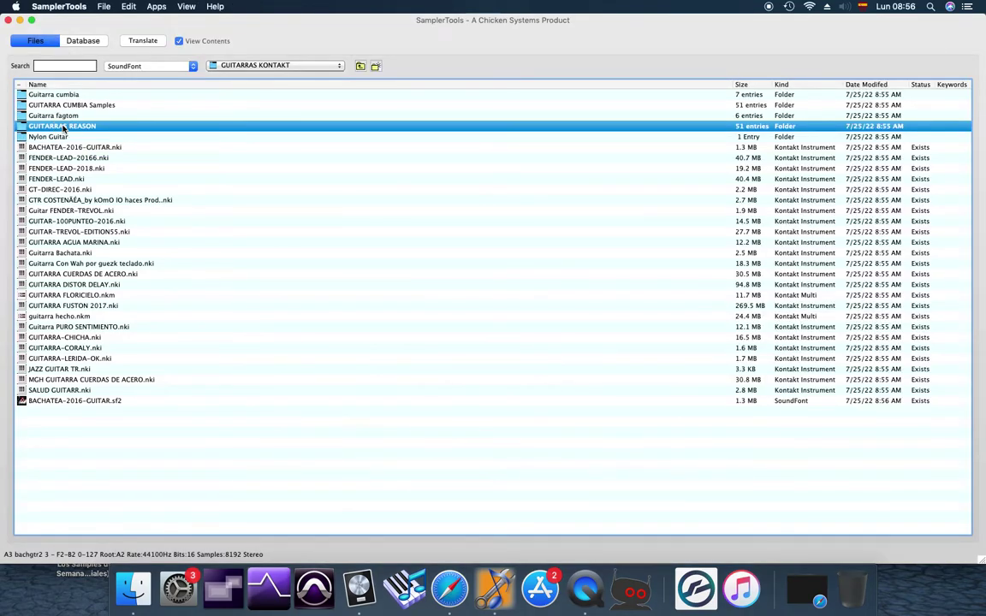
pyautogui.doubleClick(62, 129)
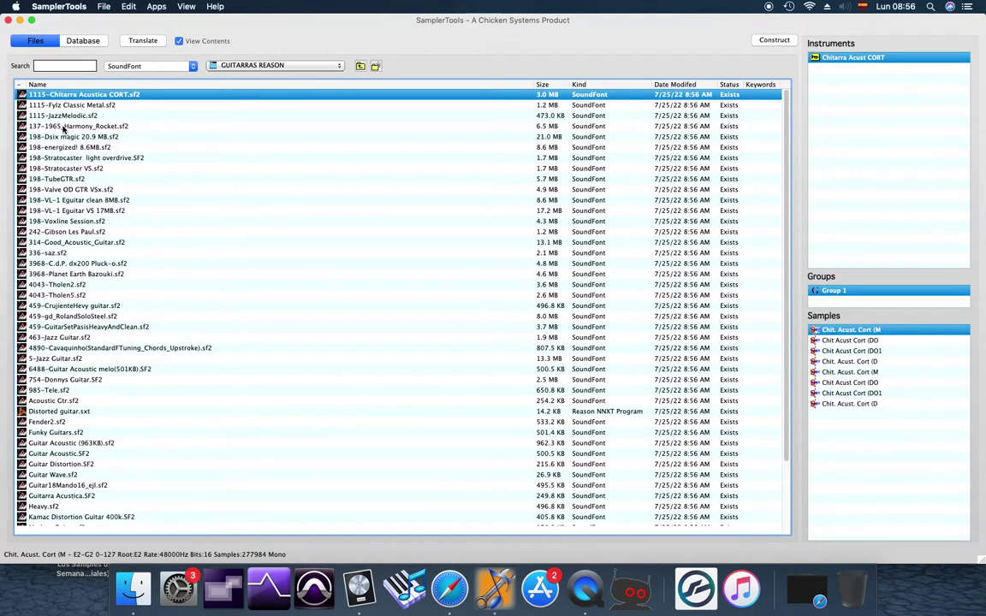
pyautogui.scroll(-3, 125, 229)
pyautogui.scroll(3, 126, 228)
pyautogui.click(83, 103)
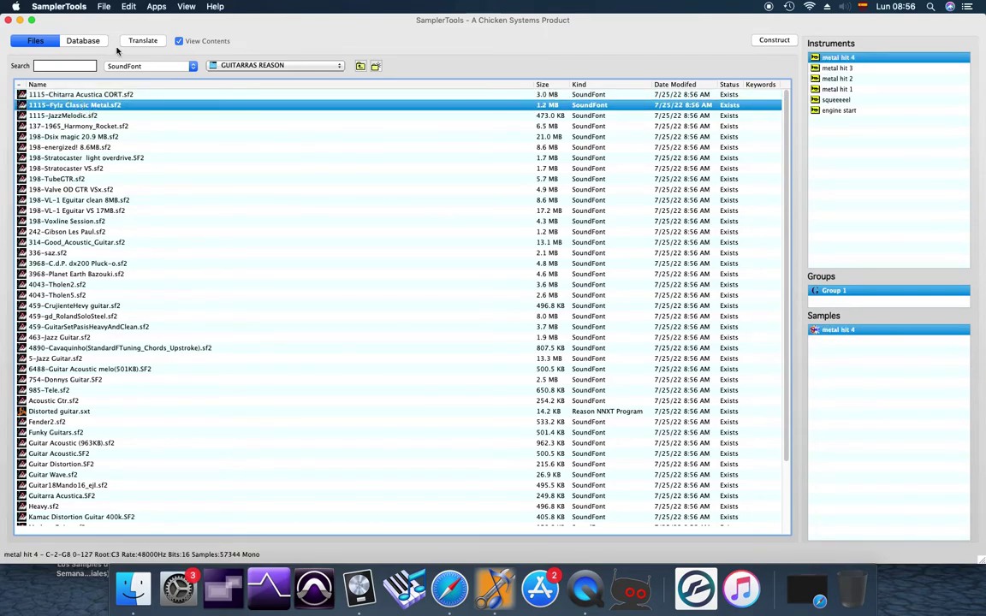
# Change the format setting above the file list from SoundFont to Kontakt Instrument
pyautogui.click(158, 67)
pyautogui.moveTo(153, 10)
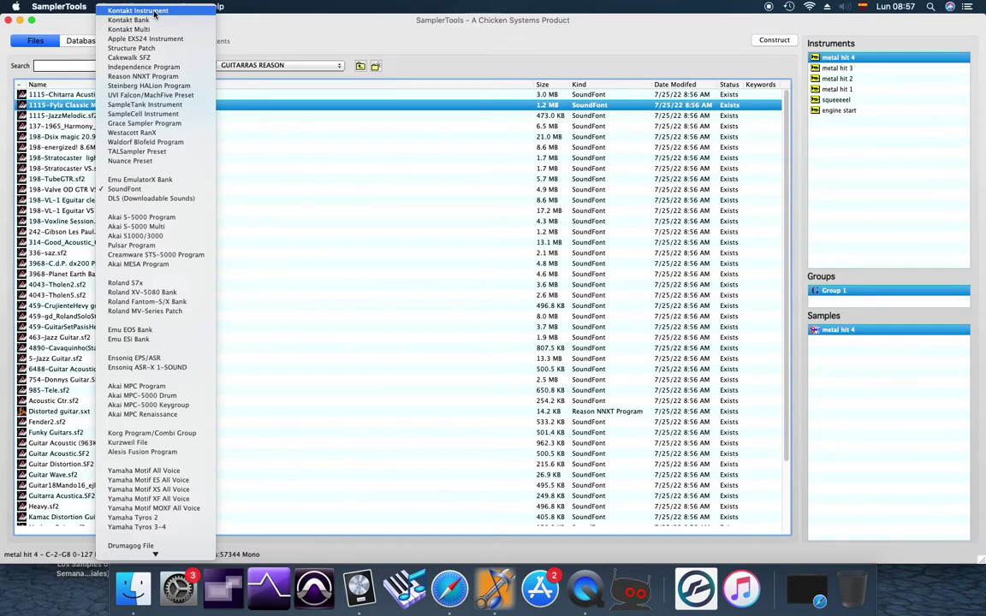
pyautogui.click(147, 11)
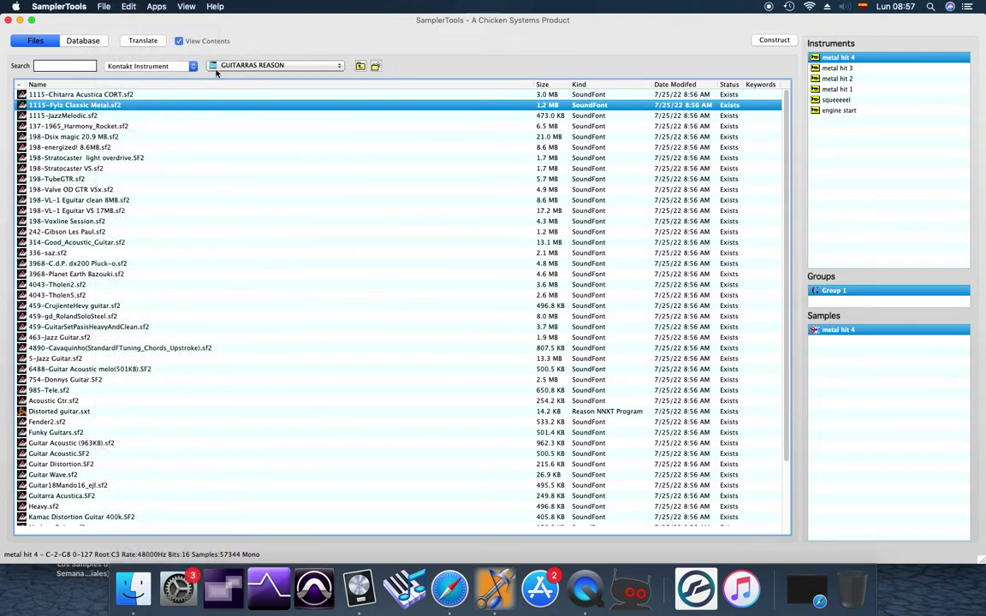
# Return to the GUITARRAS KONTAKT folder and run the SoundFont translation on the Guitarra cumbia folder with Downloads as destination
pyautogui.click(361, 68)
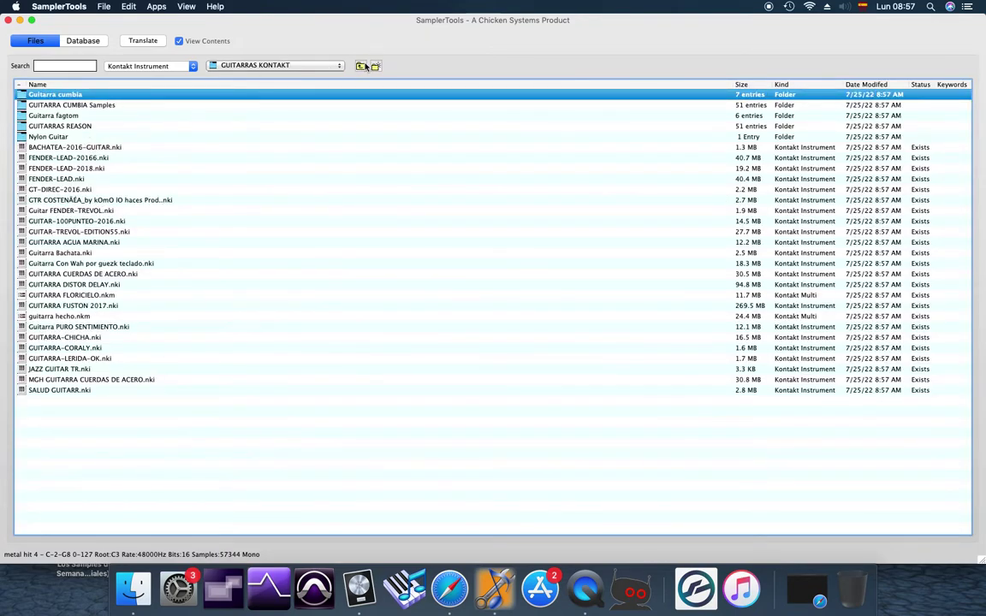
pyautogui.click(154, 43)
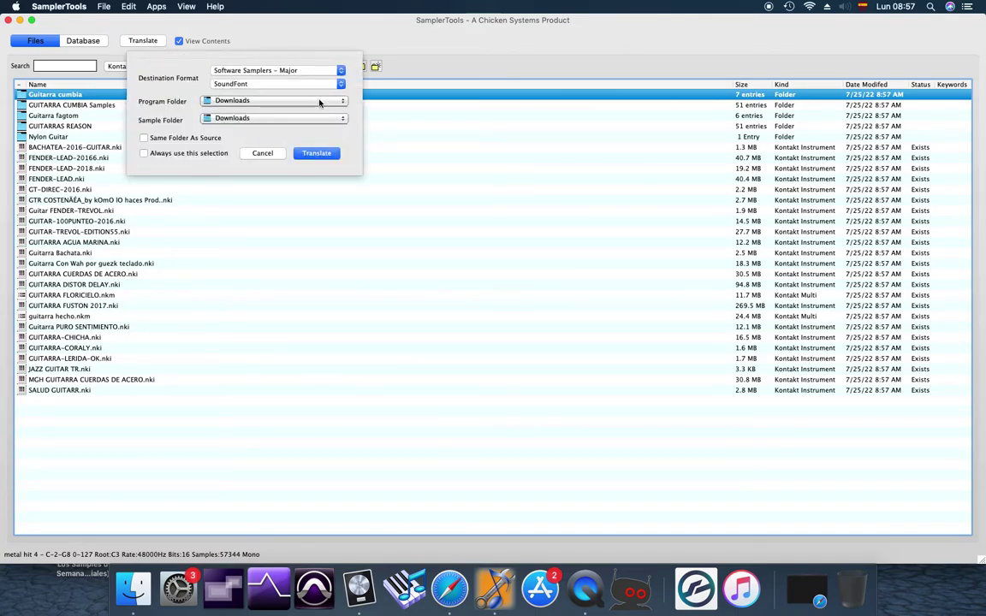
pyautogui.click(316, 153)
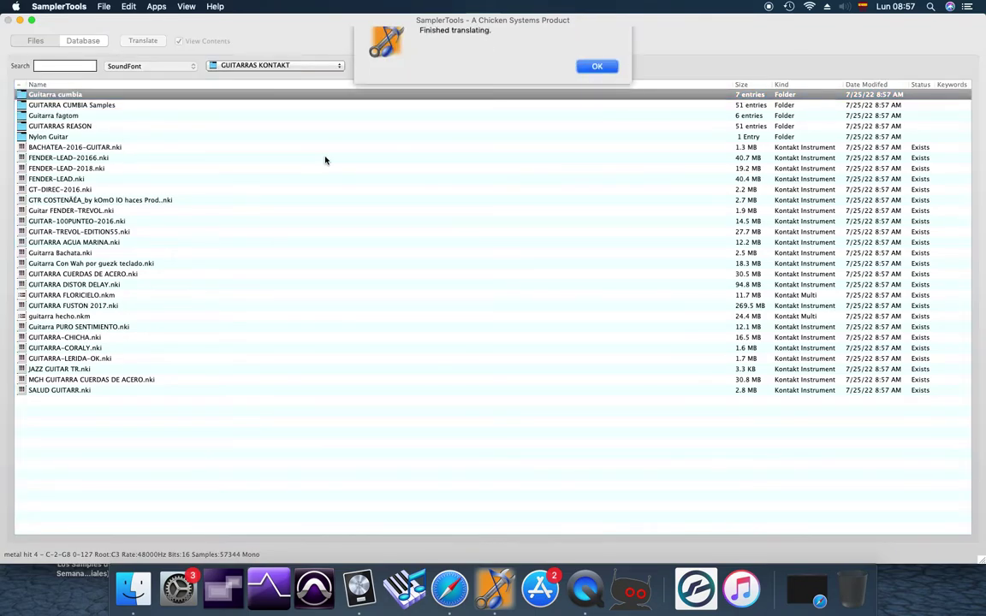
# Dismiss the finished translation, switch to Finder to check the Descargas folder, and close its window to return to SamplerTools
pyautogui.click(582, 88)
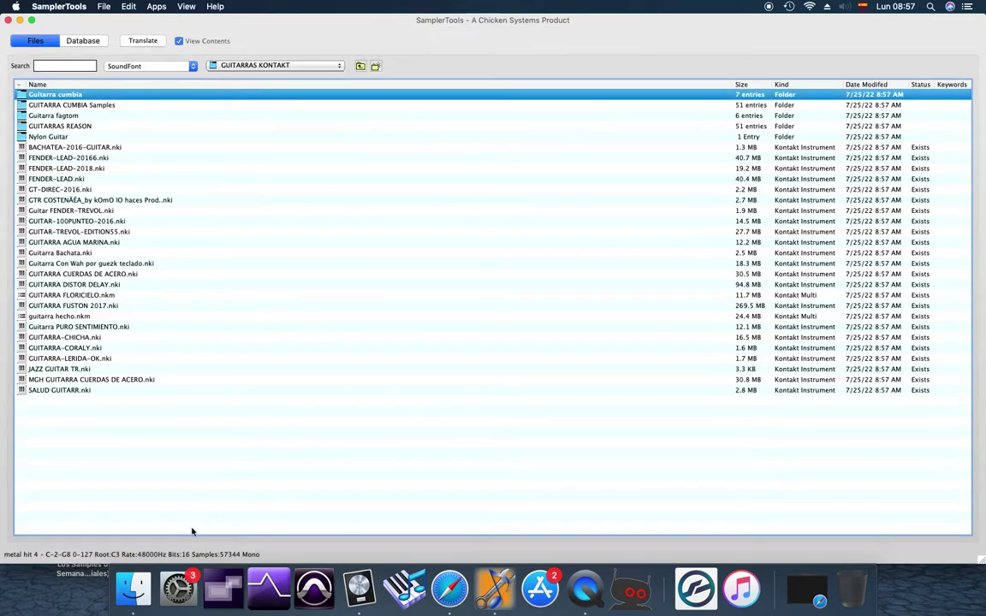
pyautogui.click(131, 582)
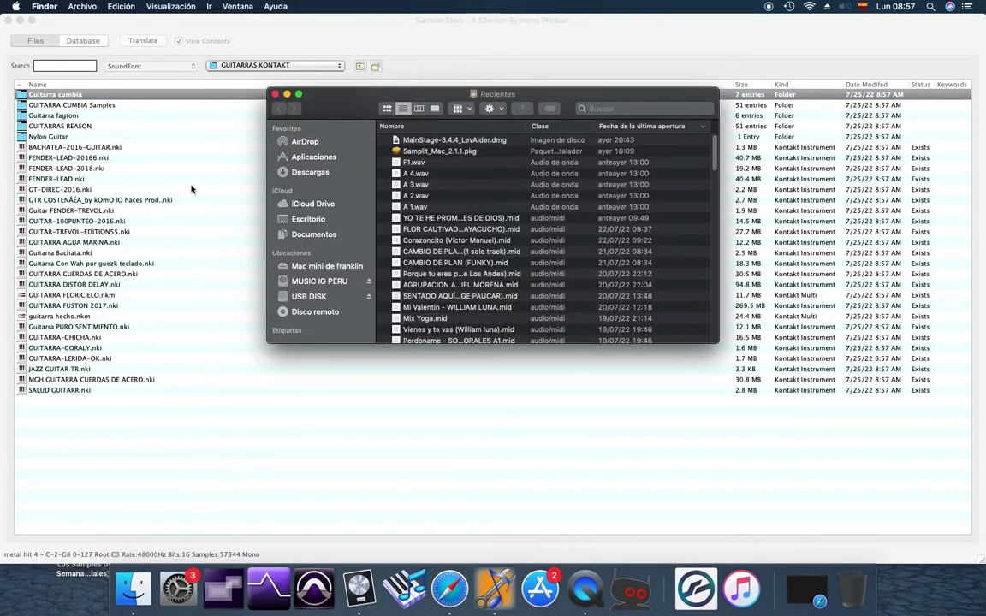
pyautogui.click(333, 175)
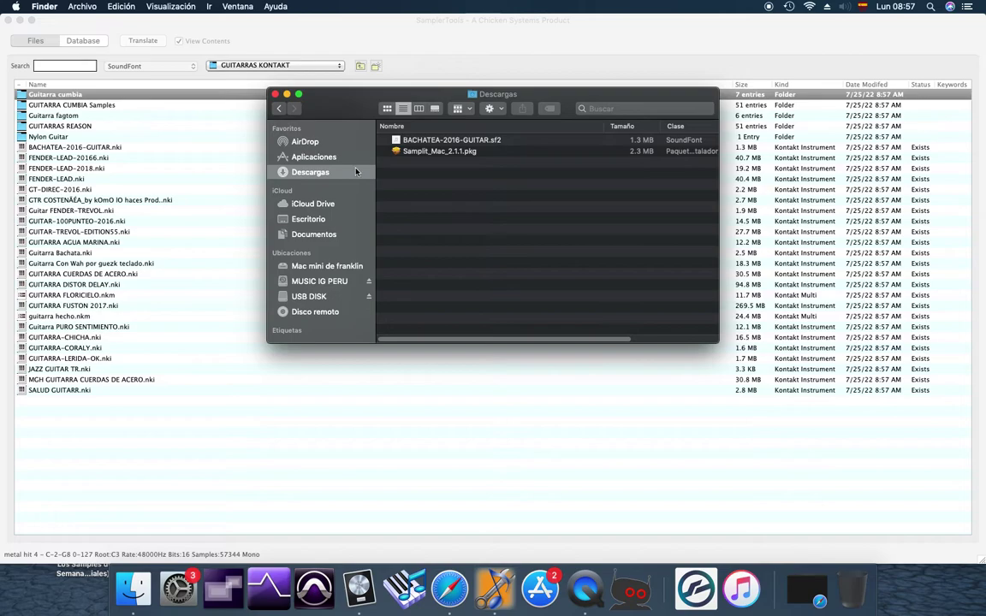
pyautogui.click(275, 94)
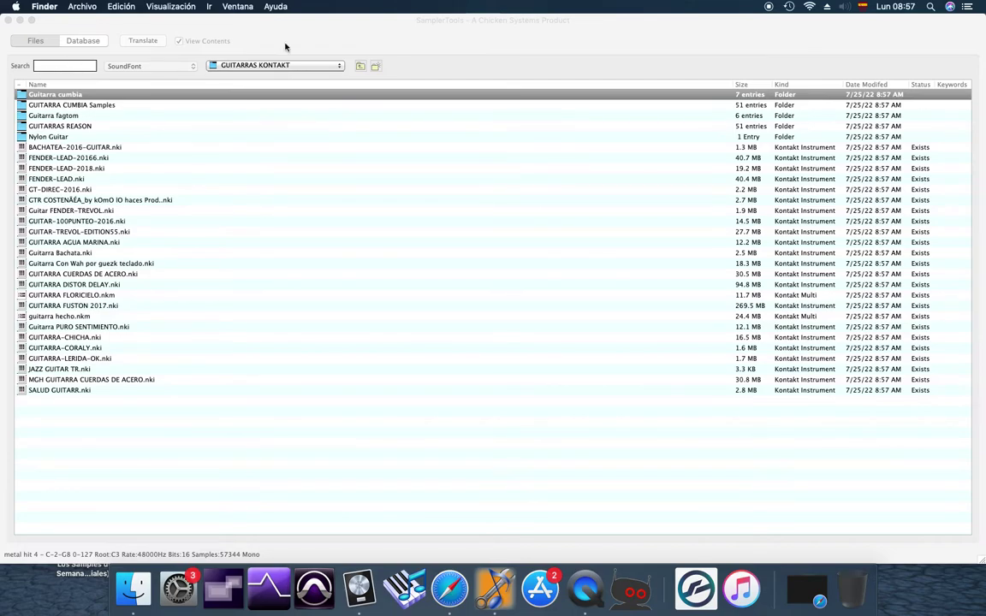
pyautogui.click(222, 51)
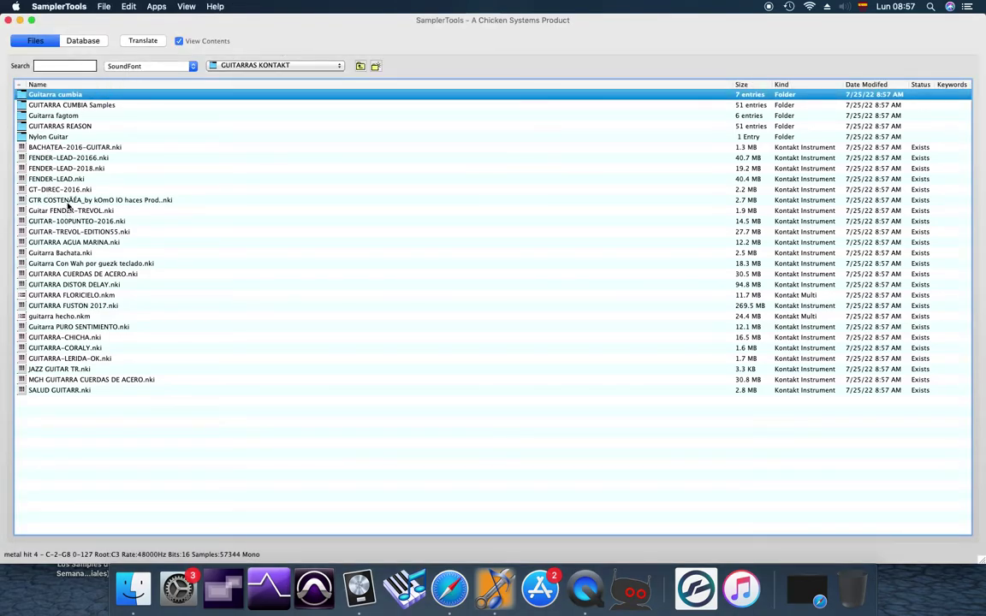
# Select BACHATEA-2016-GUITAR.nki and set the format above the file list to Yamaha Motif All Voice
pyautogui.click(63, 146)
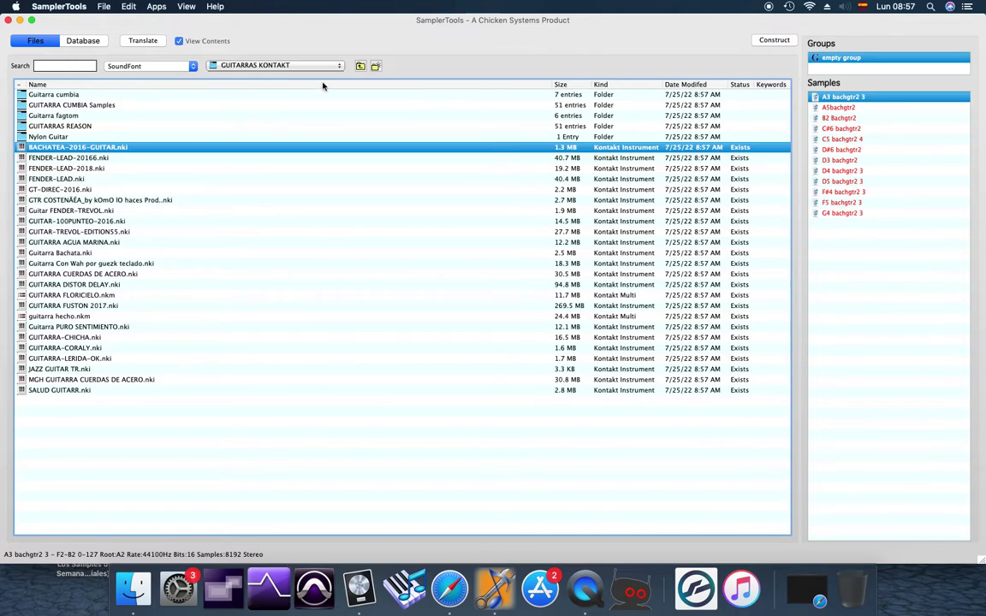
pyautogui.click(139, 66)
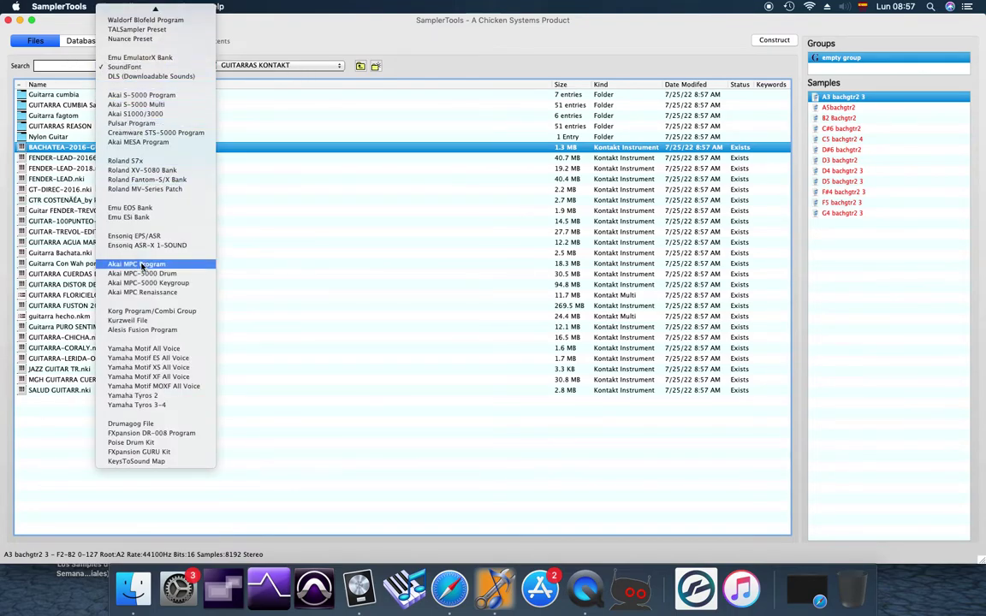
pyautogui.click(159, 351)
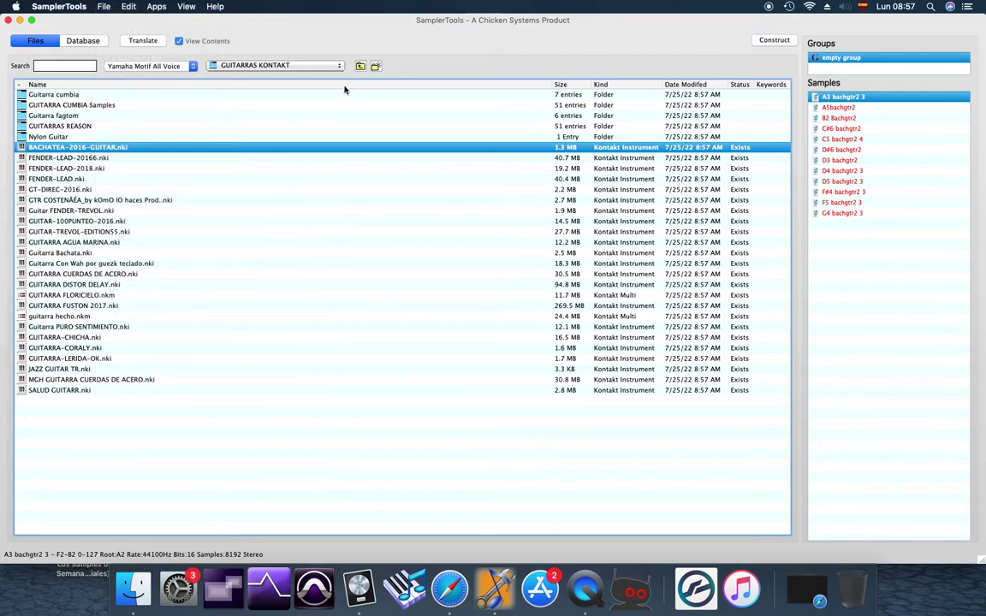
# Translate BACHATEA-2016-GUITAR.nki to SoundFont with Downloads as program and sample folder, continuing despite the NCW compressed samples
pyautogui.click(143, 40)
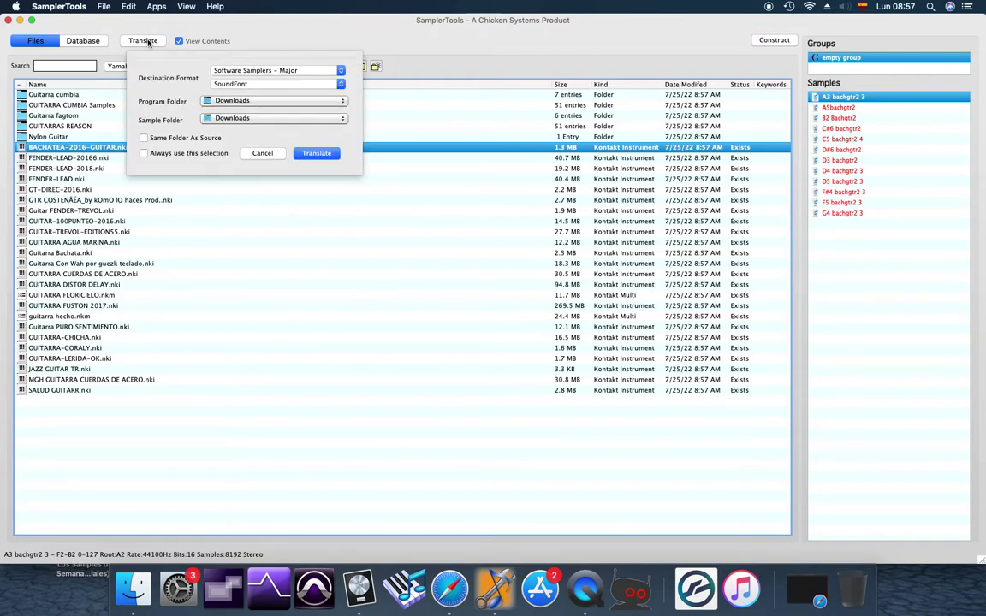
pyautogui.click(316, 154)
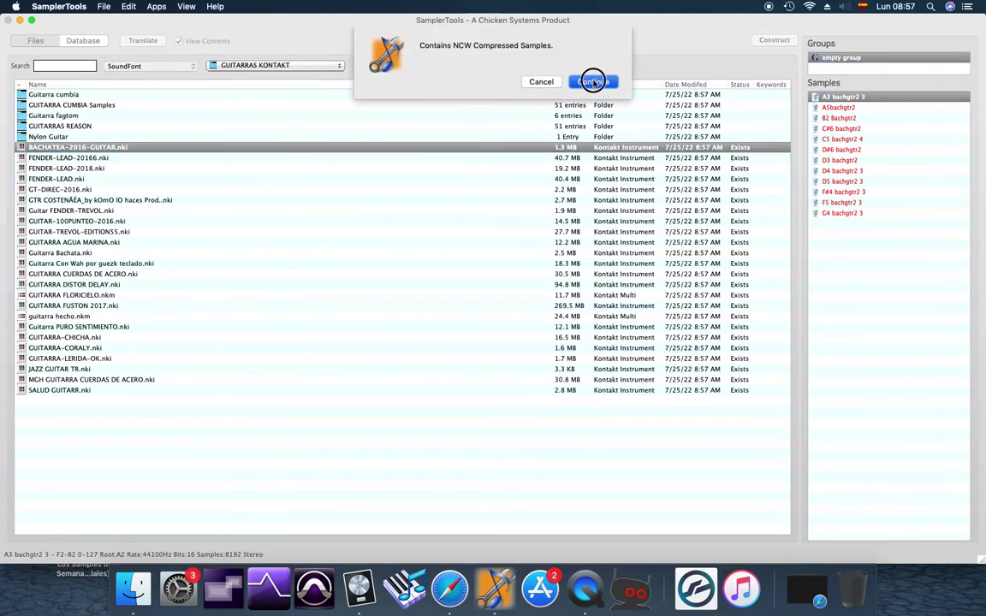
pyautogui.click(594, 81)
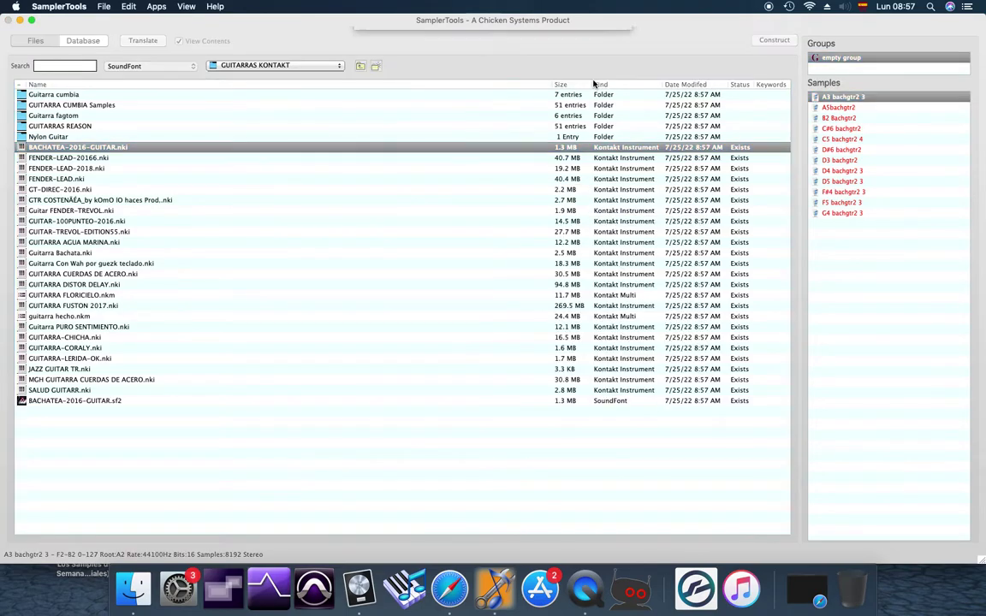
pyautogui.click(540, 79)
# Switch to Finder, look for the translated file in the Descargas and Escritorio folders, and close the Finder window
pyautogui.click(137, 590)
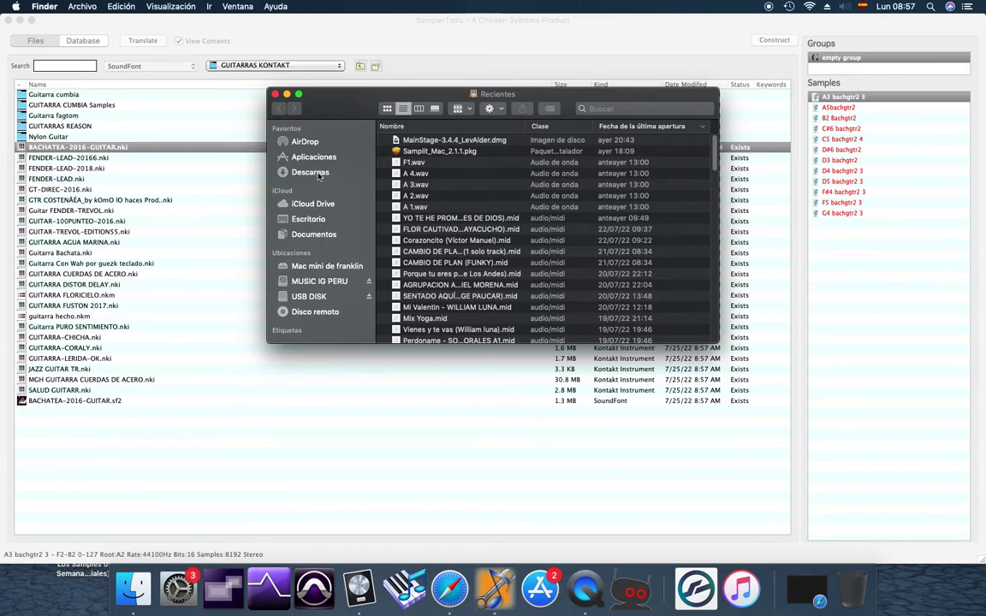
pyautogui.click(314, 173)
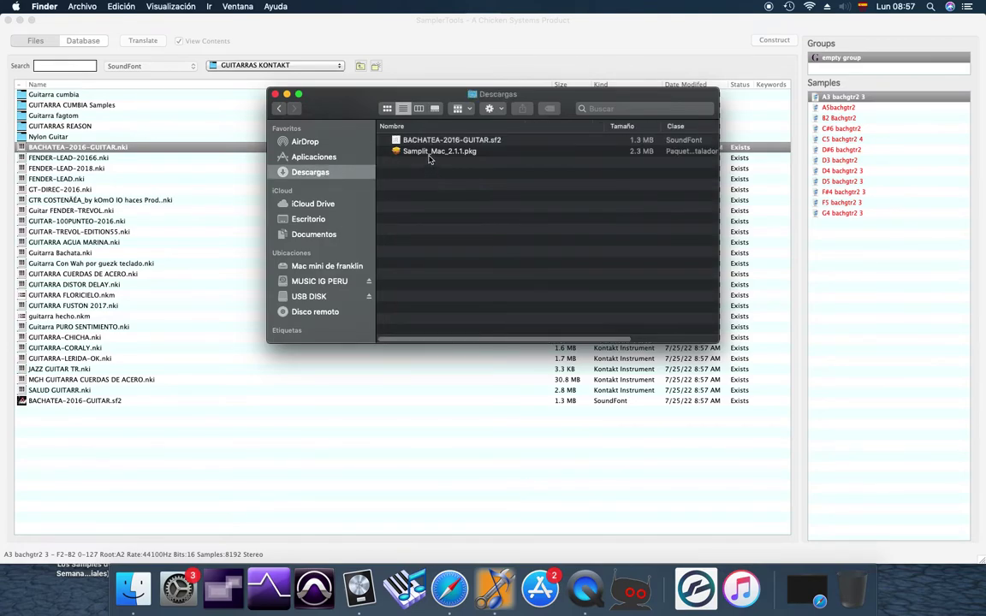
pyautogui.click(307, 221)
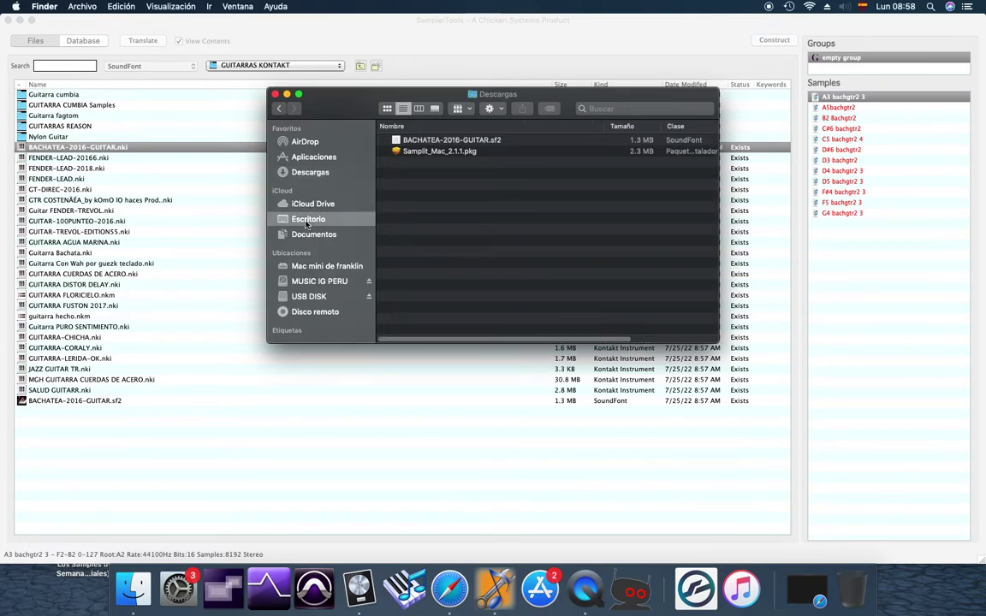
pyautogui.click(250, 88)
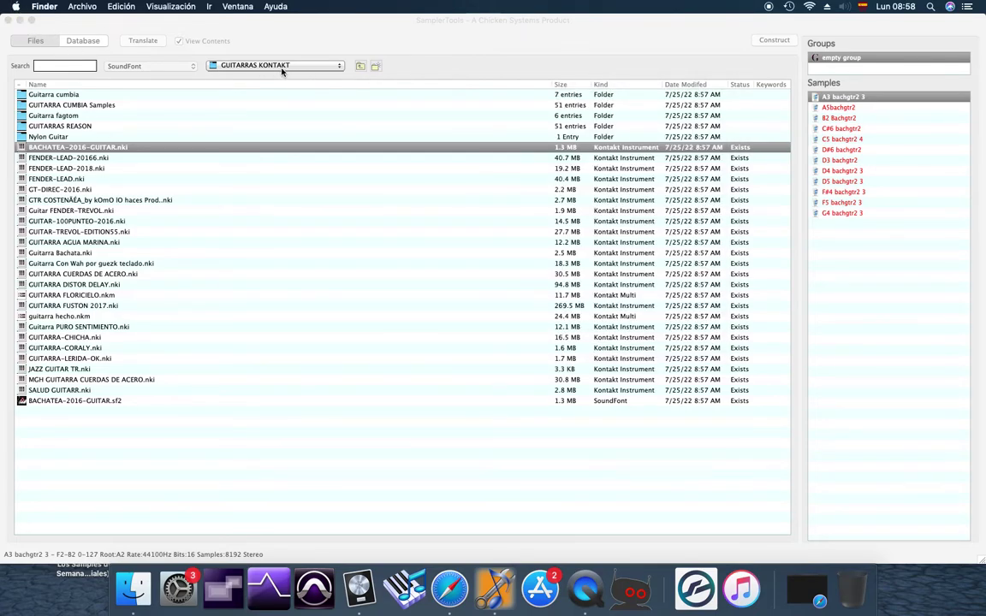
# Return to SamplerTools and change the format above the file list from SoundFont to Yamaha Motif ES All Voice
pyautogui.click(163, 74)
pyautogui.click(165, 69)
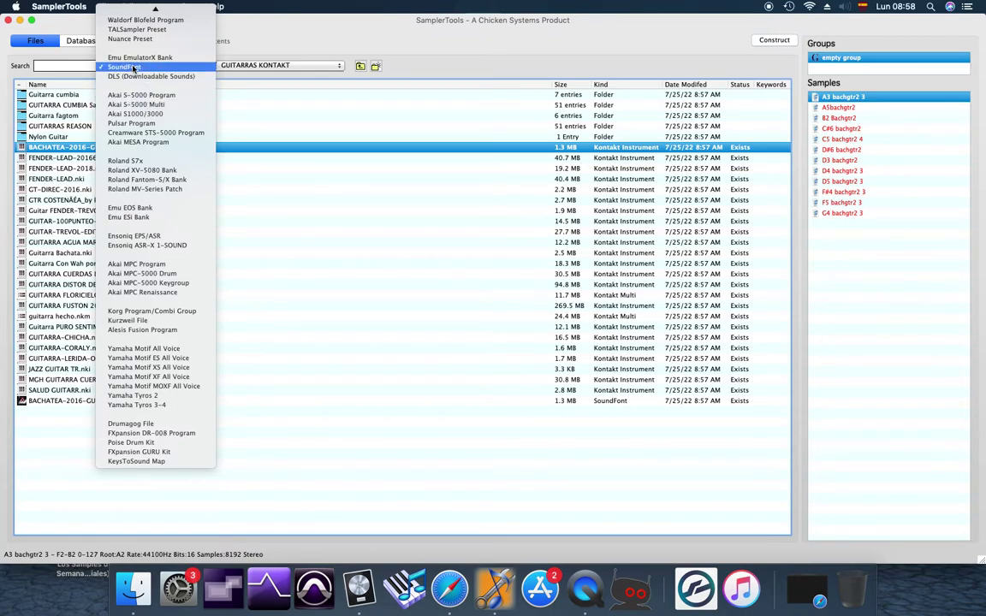
pyautogui.click(137, 360)
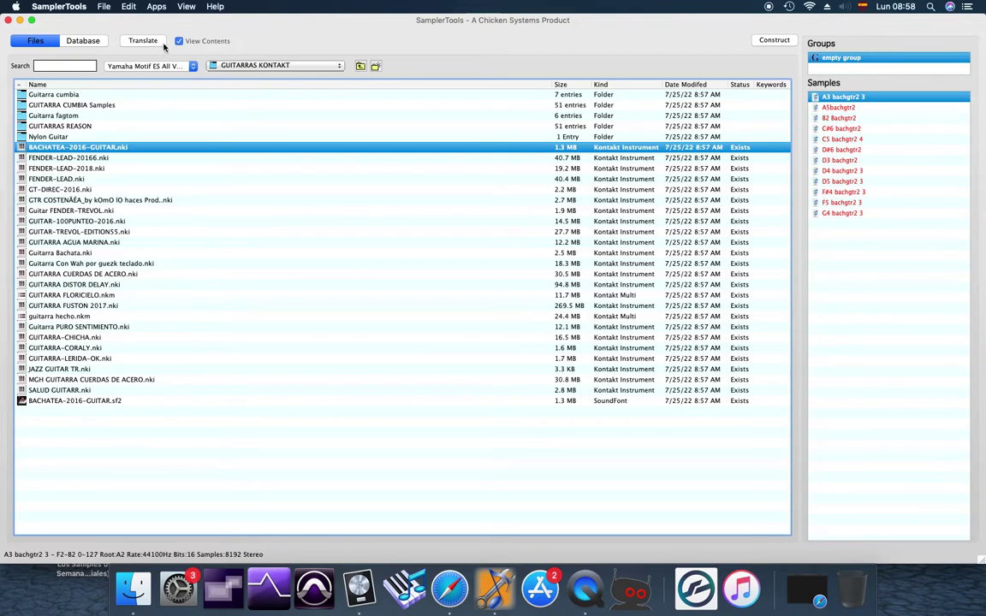
# Translate BACHATEA-2016-GUITAR.nki to the Reason NNXT Program format with Downloads as program and sample folder
pyautogui.click(155, 41)
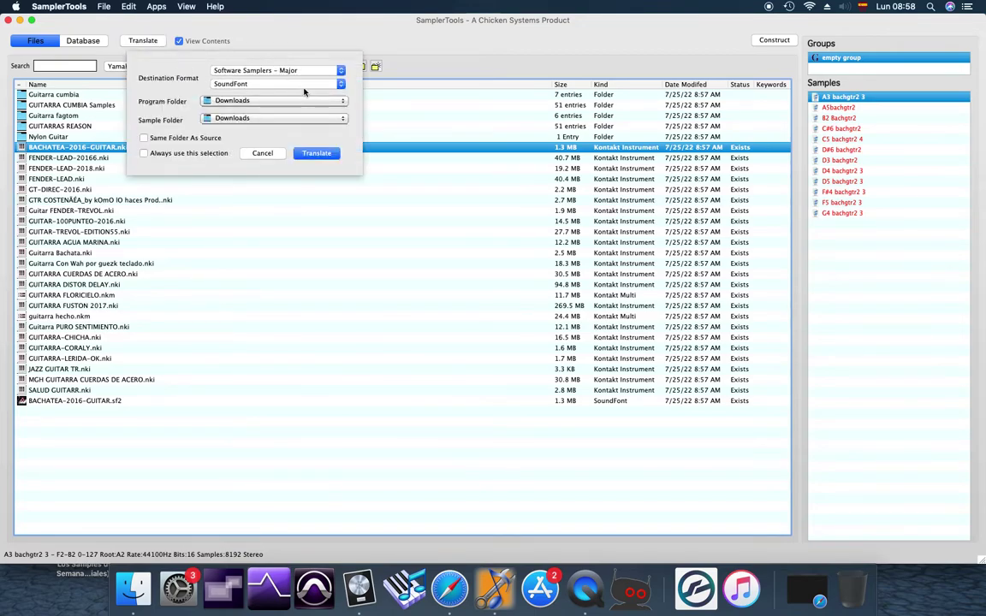
pyautogui.click(269, 83)
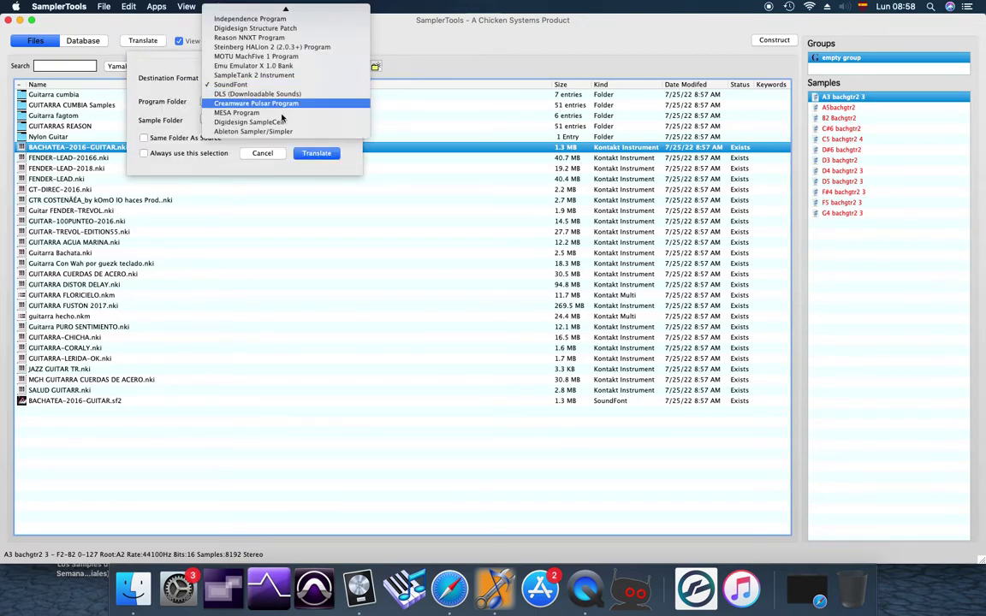
pyautogui.moveTo(285, 9)
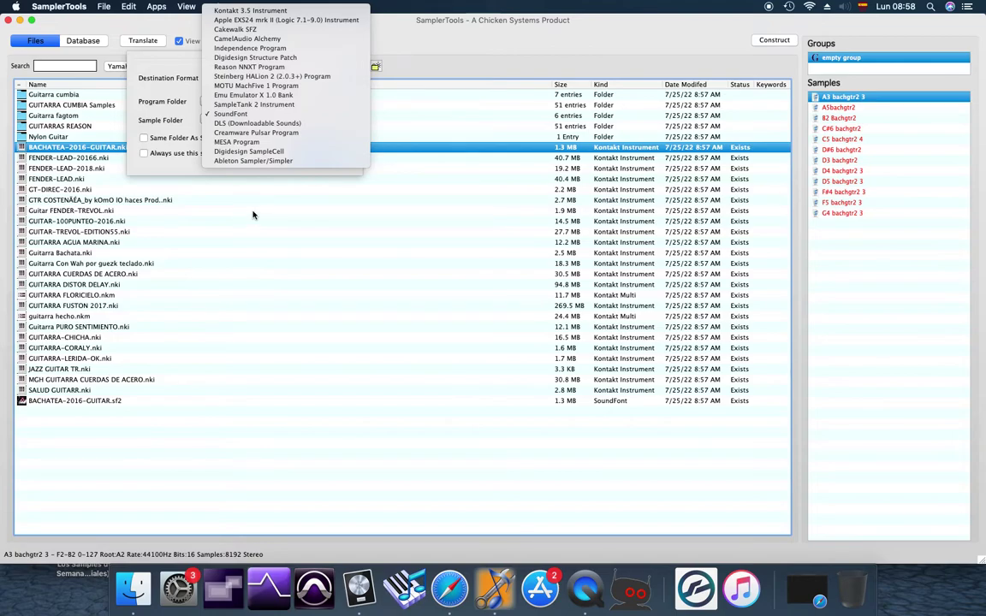
pyautogui.click(250, 66)
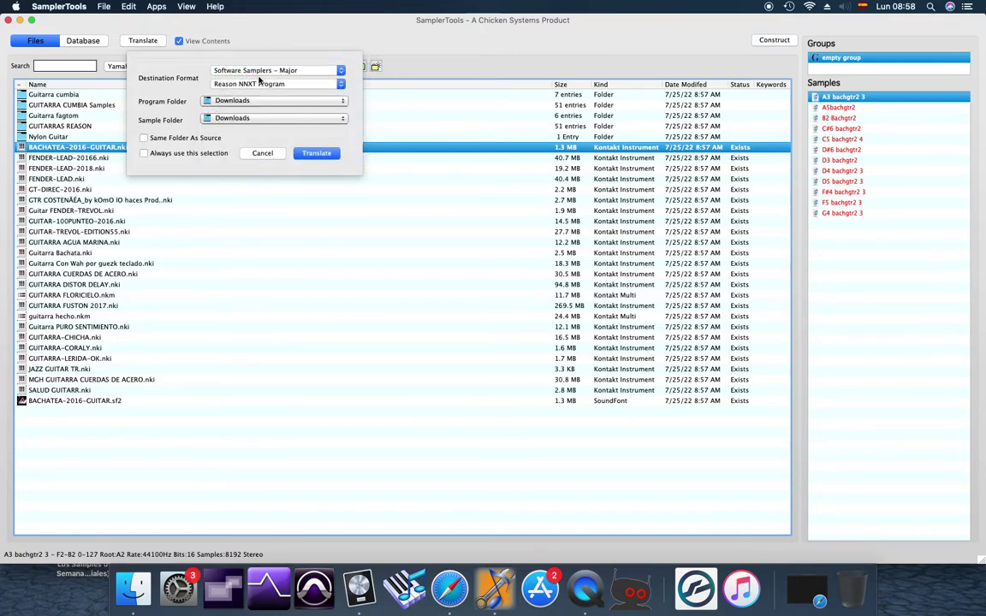
pyautogui.click(315, 154)
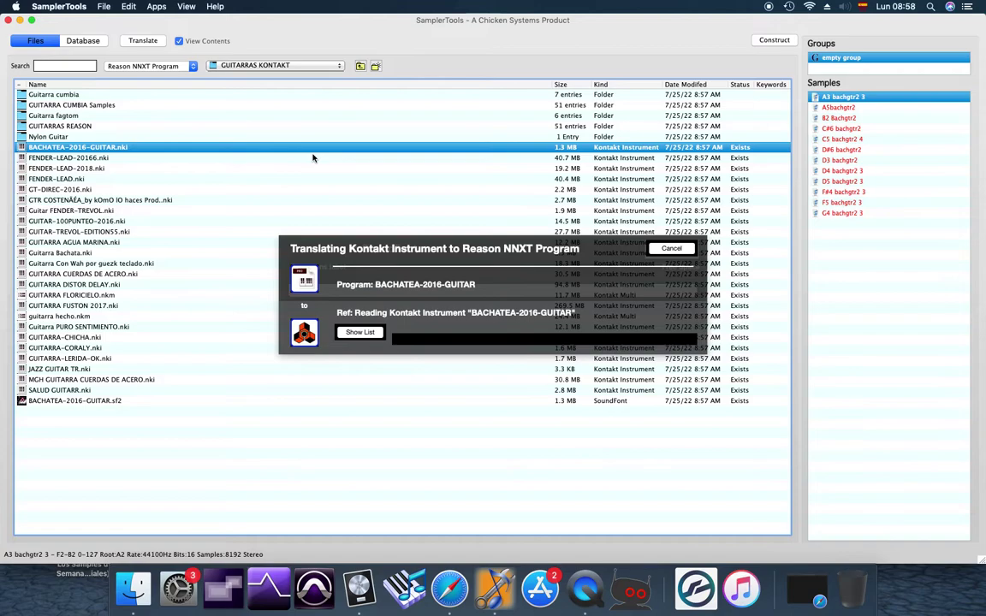
pyautogui.click(590, 78)
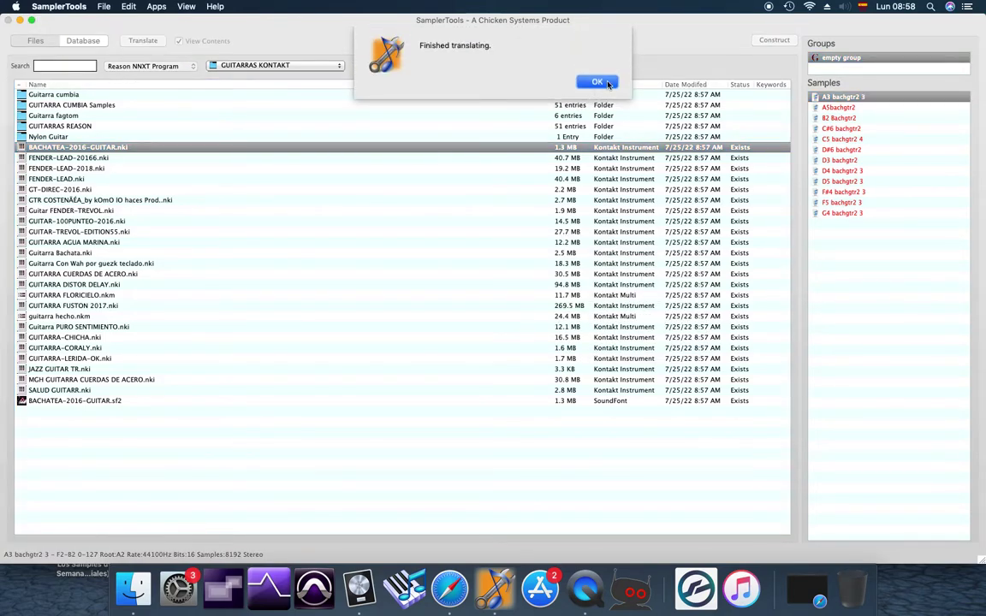
pyautogui.click(587, 81)
# Switch to Finder and check the Descargas folder for the translated Reason NNXT files
pyautogui.click(133, 587)
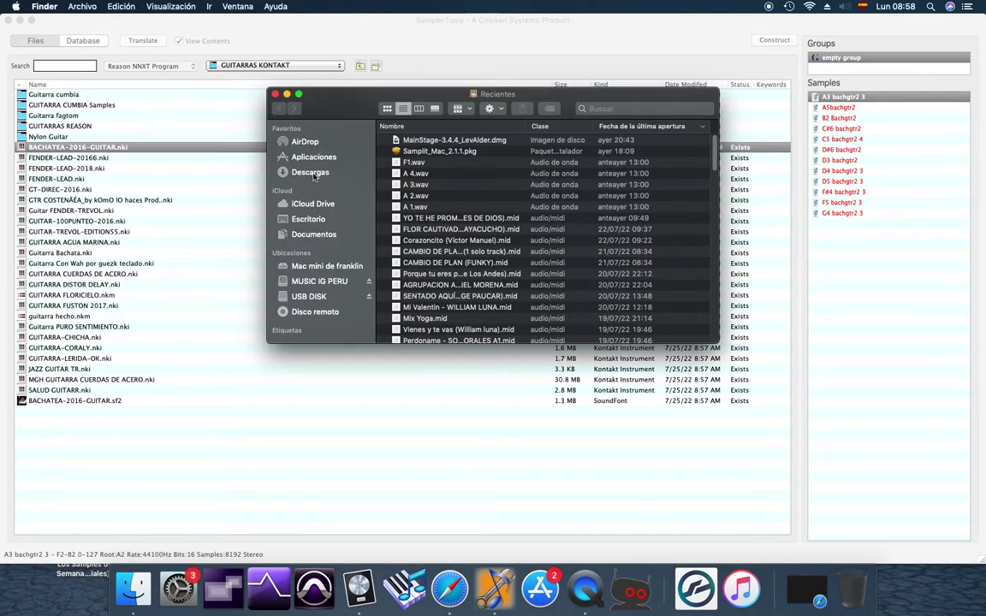
pyautogui.click(310, 172)
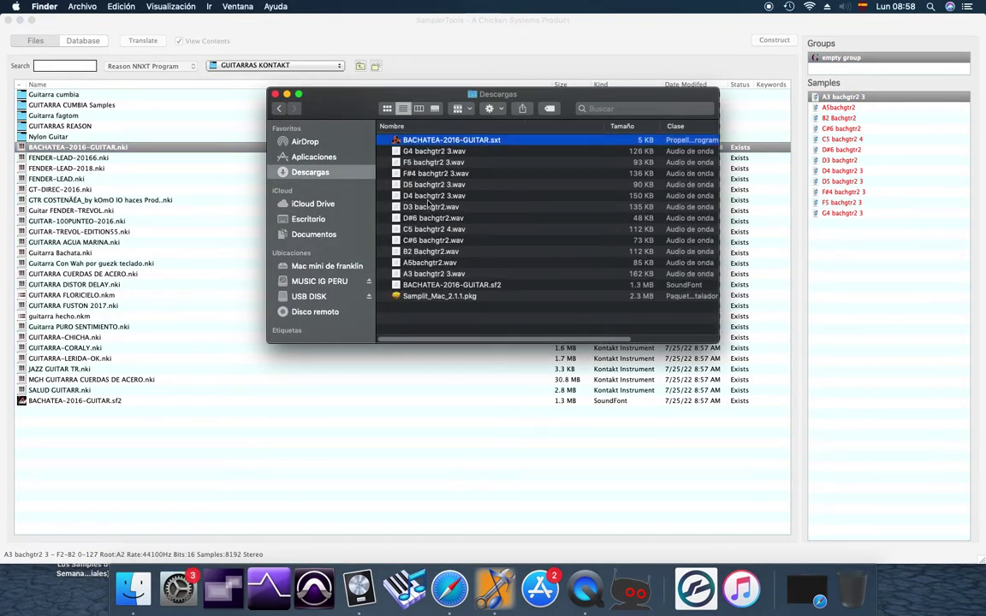